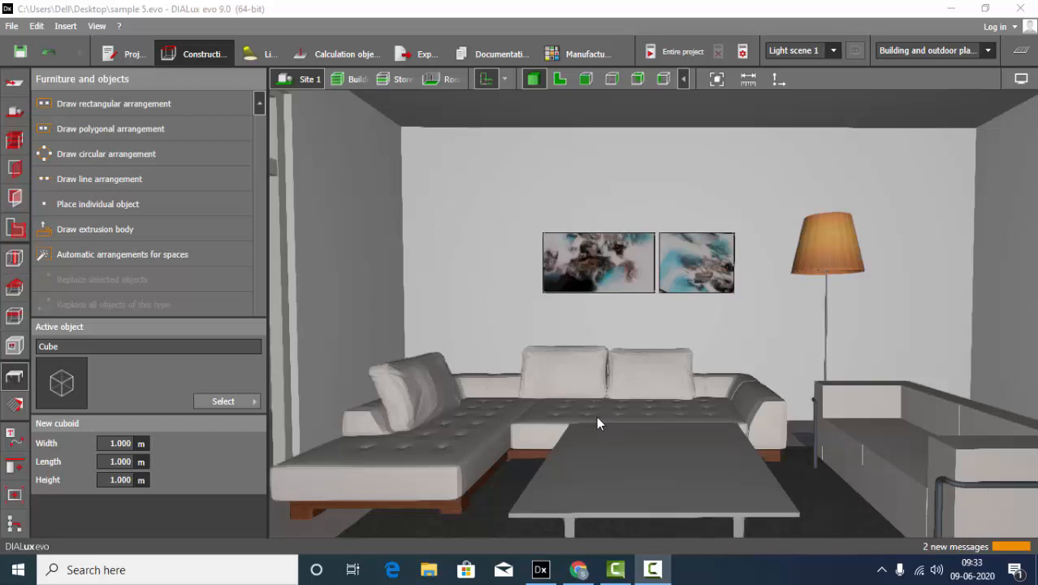
Step: Switch to Chrome, search Google for "dialux" and open the DIALux website from the results
click(578, 570)
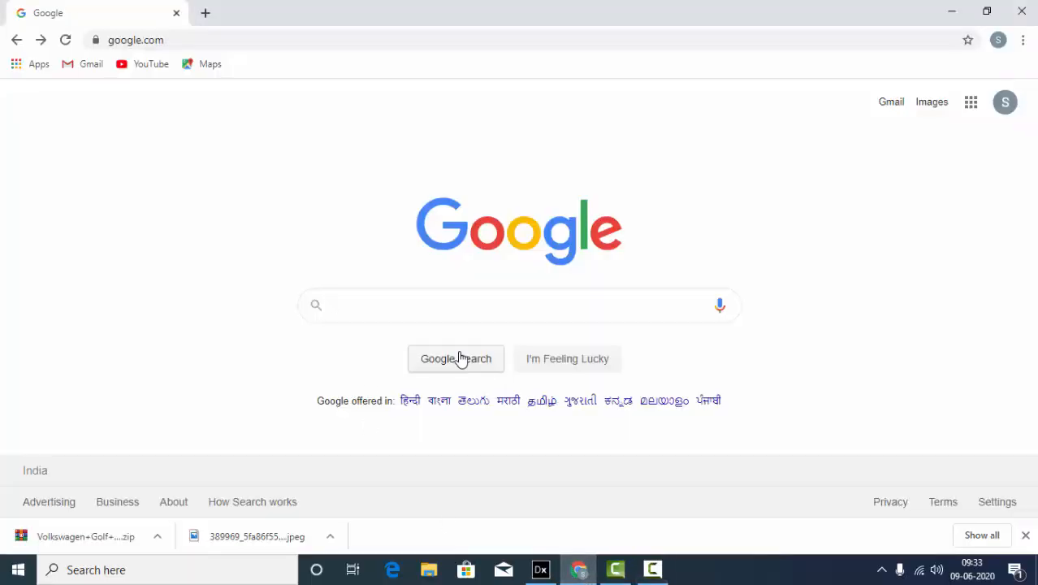
click(437, 301)
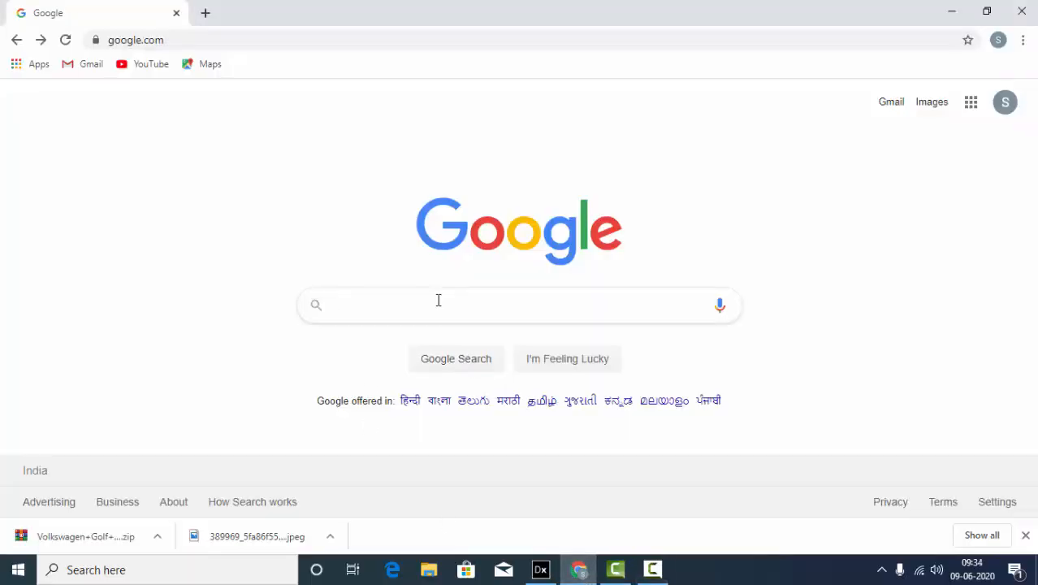
text(di)
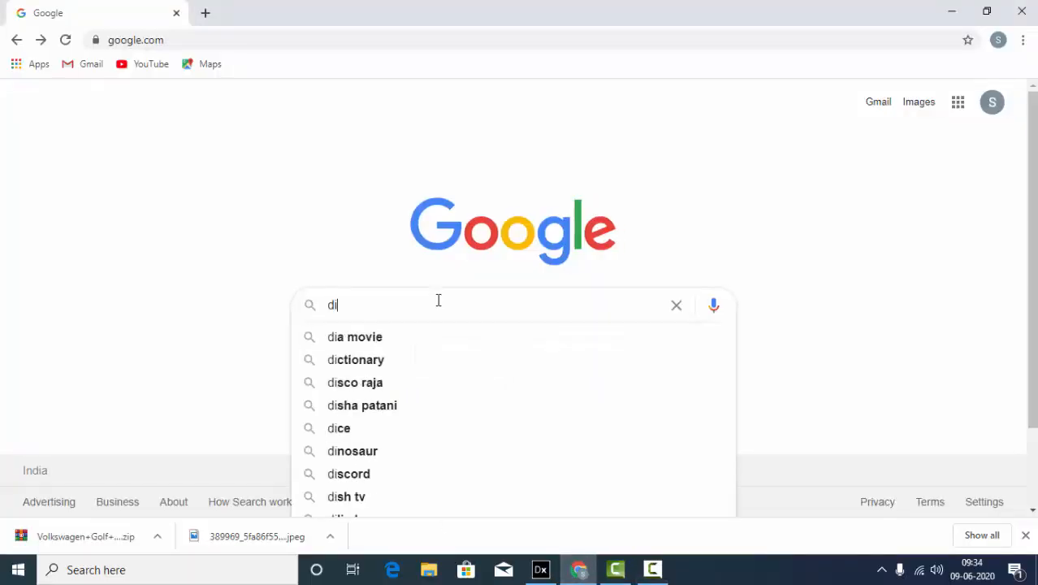
text(alux)
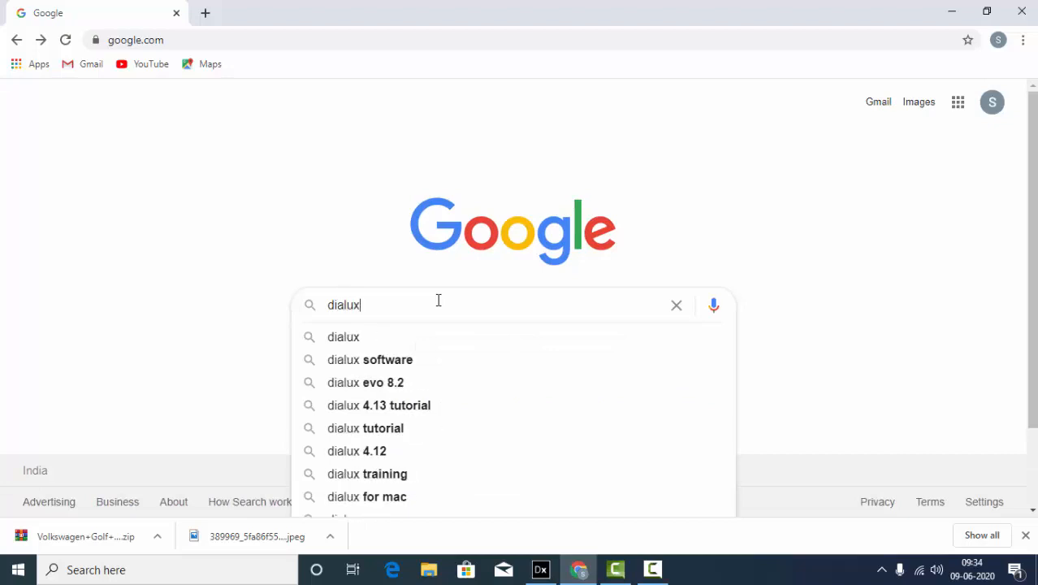
key(Return)
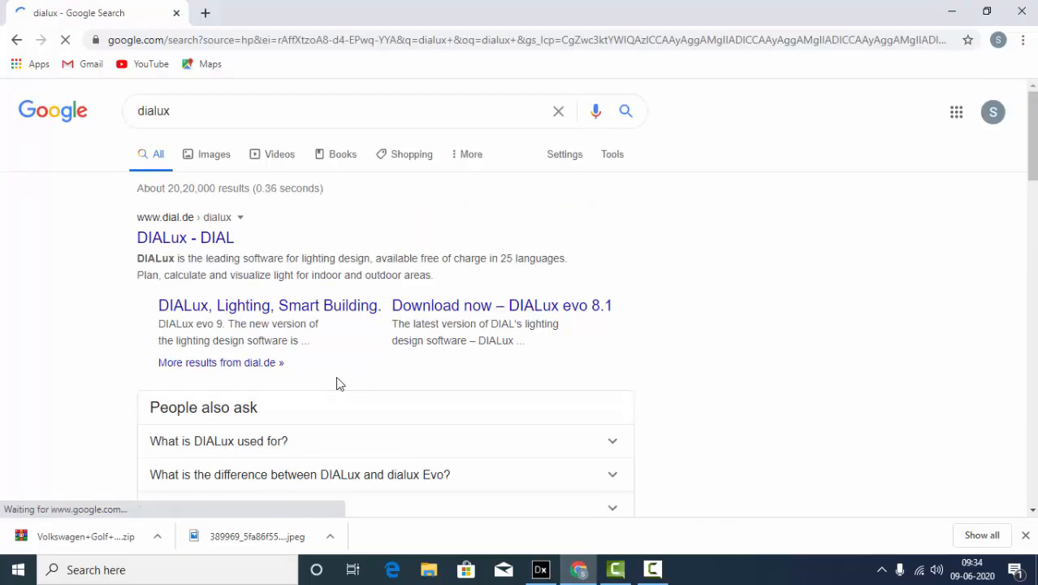
click(179, 243)
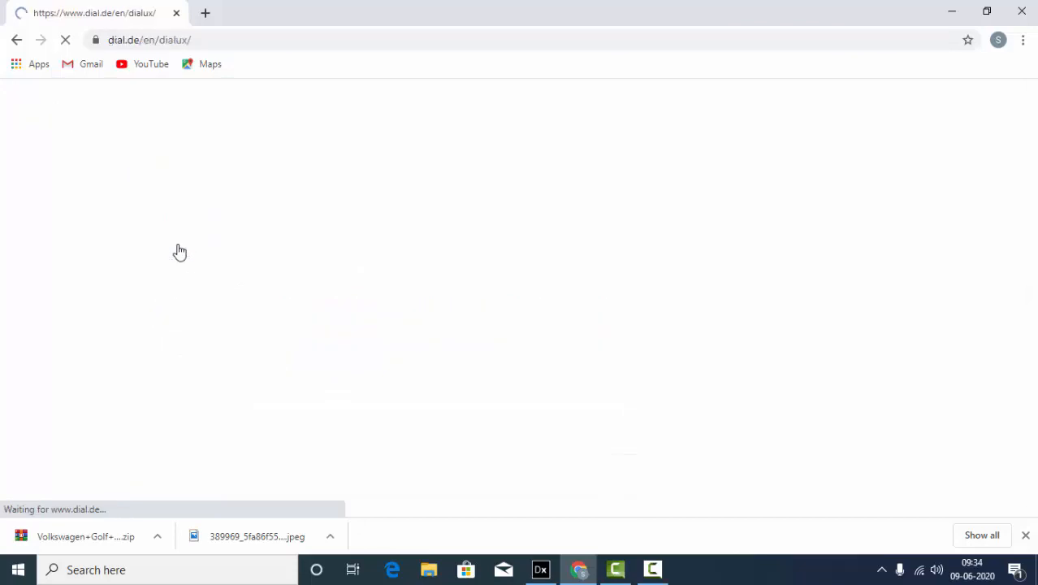
Step: Examine the list of lighting manufacturers under DIALux product catalogues on the download page
scroll(384, 141, down, 10)
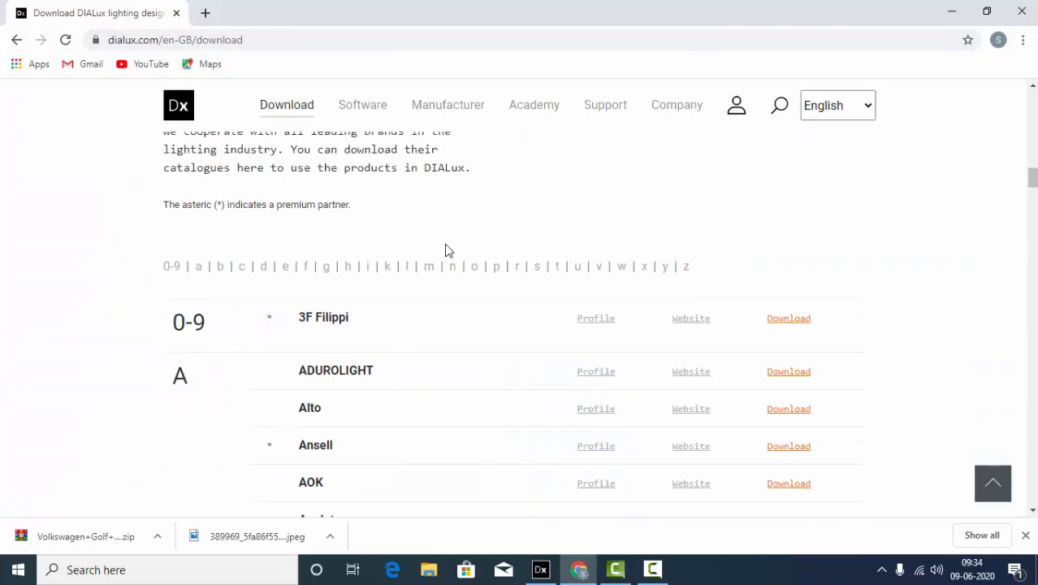
scroll(445, 249, up, 1)
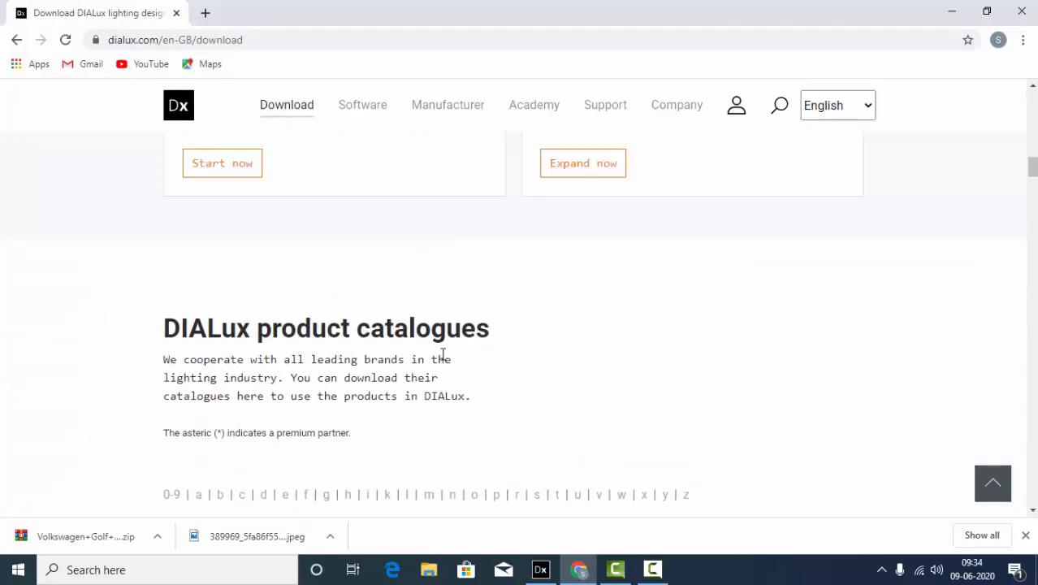
scroll(438, 327, down, 5)
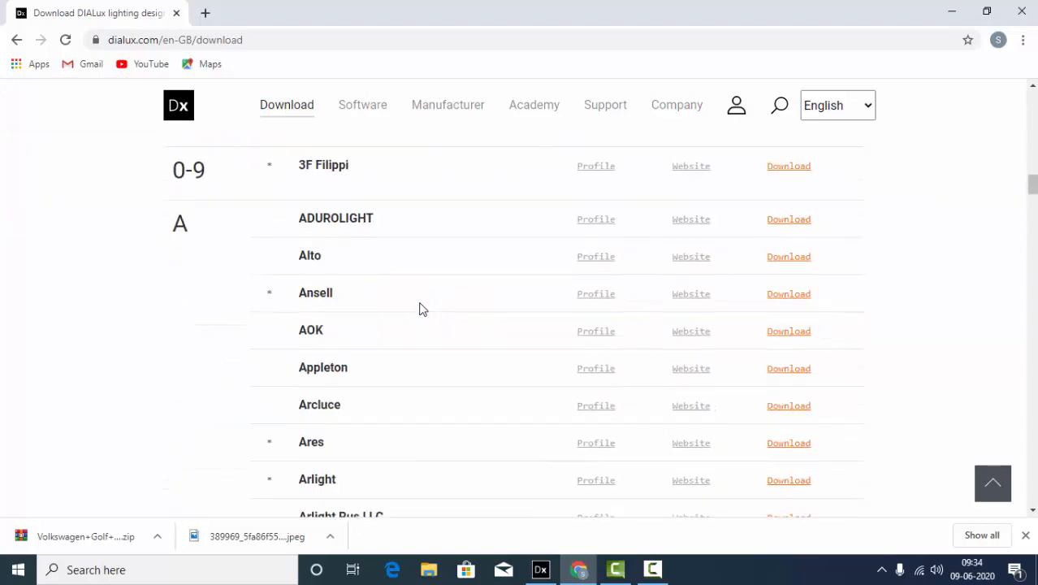
scroll(420, 308, down, 7)
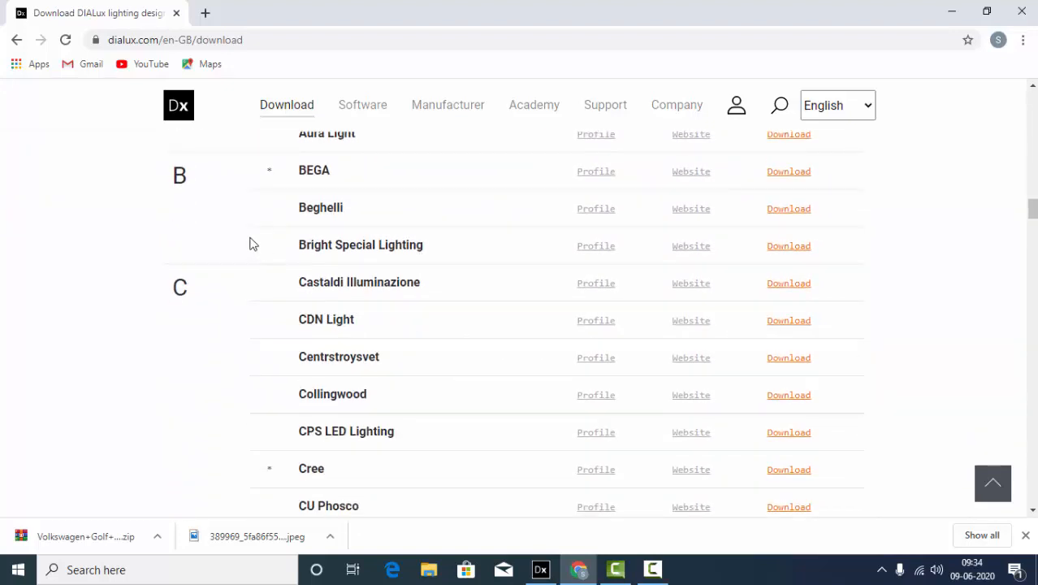
scroll(397, 325, down, 9)
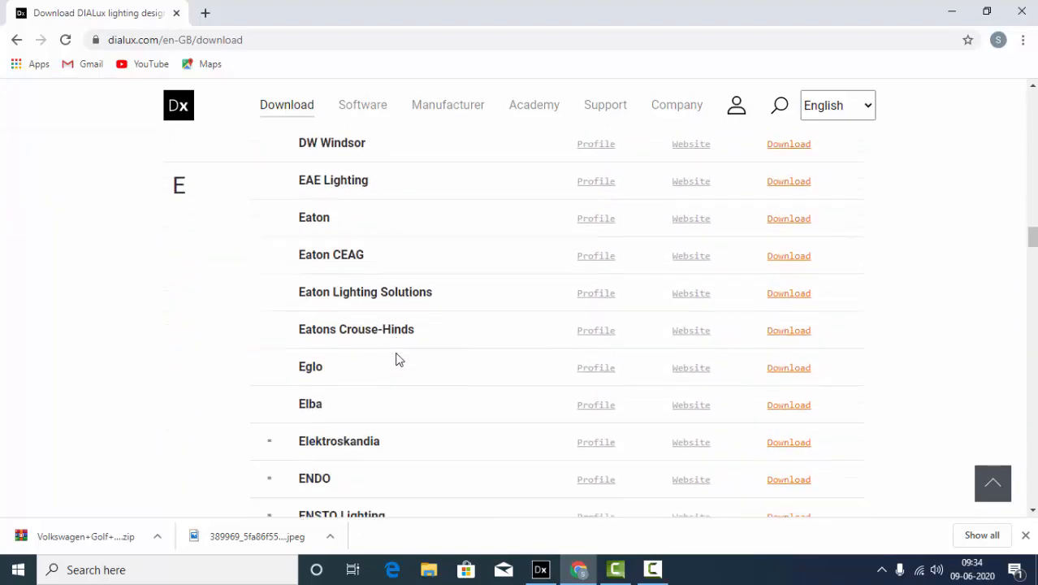
scroll(349, 333, up, 20)
scroll(308, 292, down, 7)
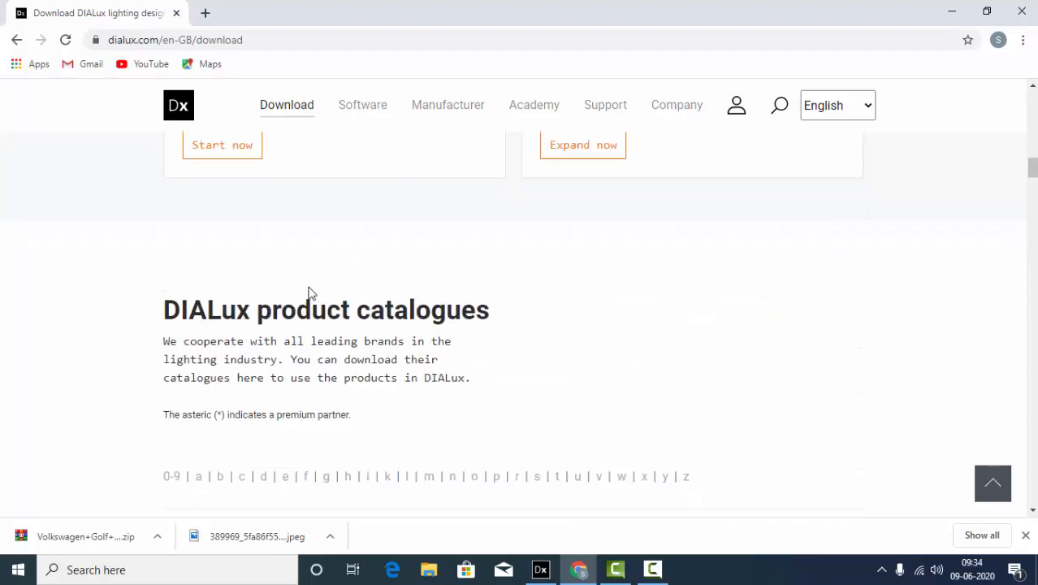
scroll(409, 322, down, 5)
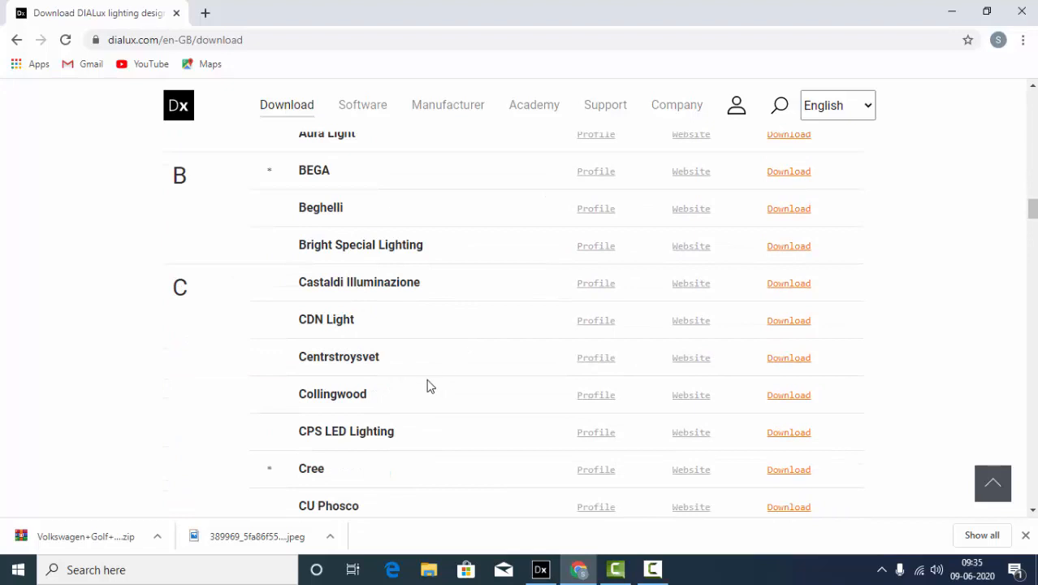
scroll(412, 301, down, 4)
scroll(410, 345, down, 7)
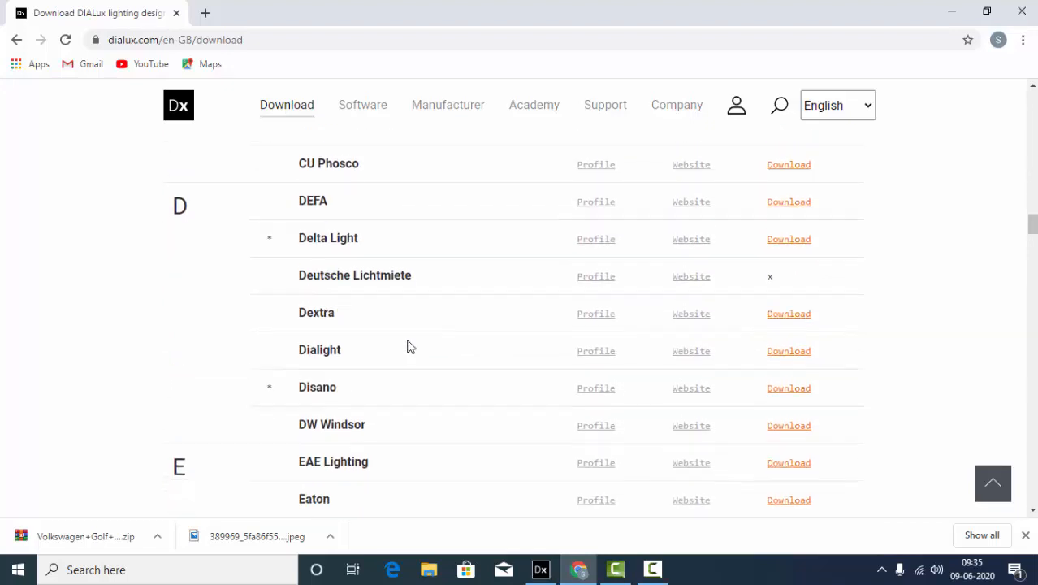
scroll(410, 346, down, 4)
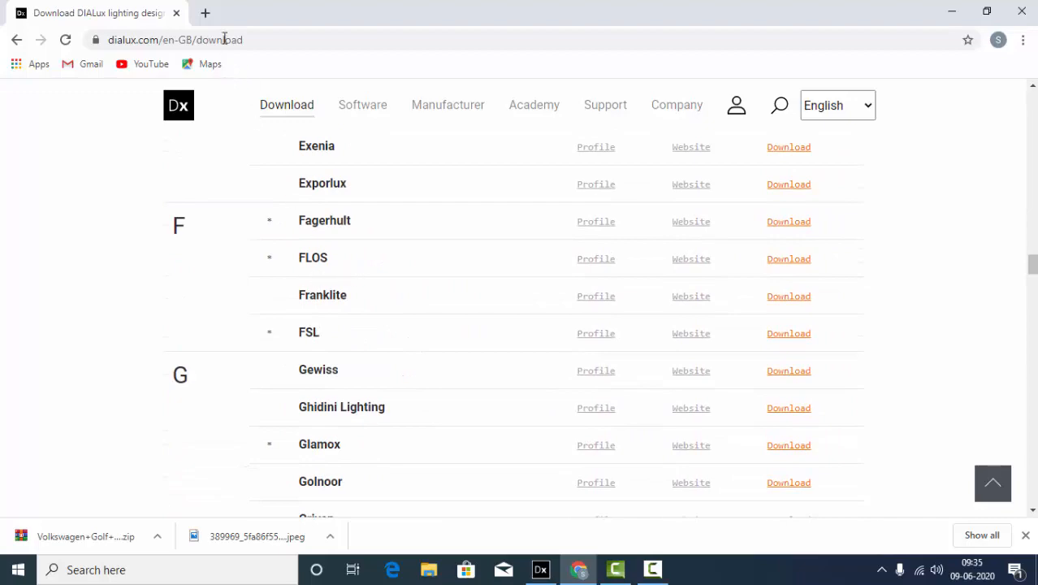
Step: Search for "flos lighting" in a new browser tab, open the official Flos website and go to its architectural downlights
click(206, 15)
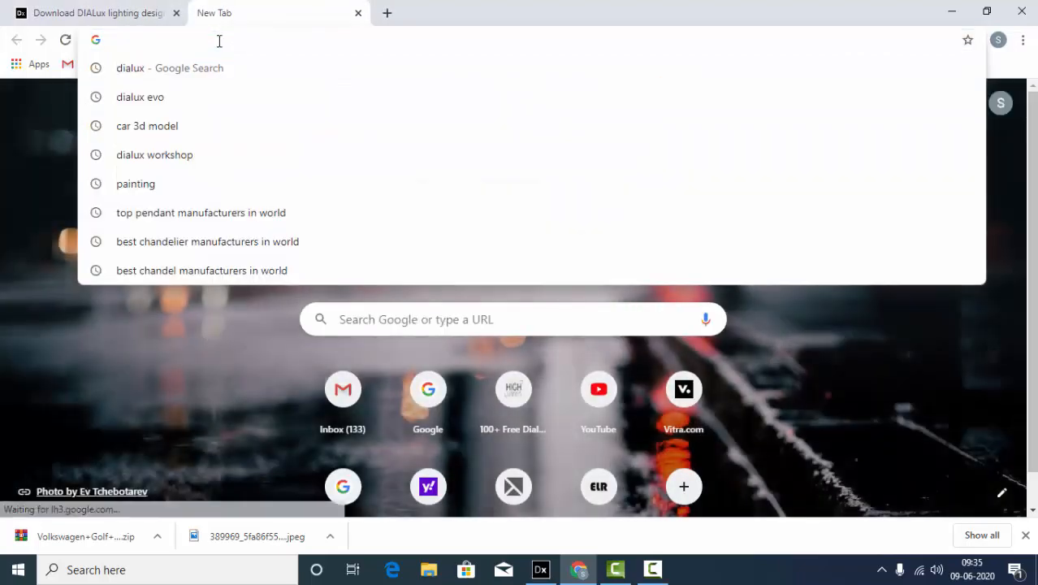
text(flos)
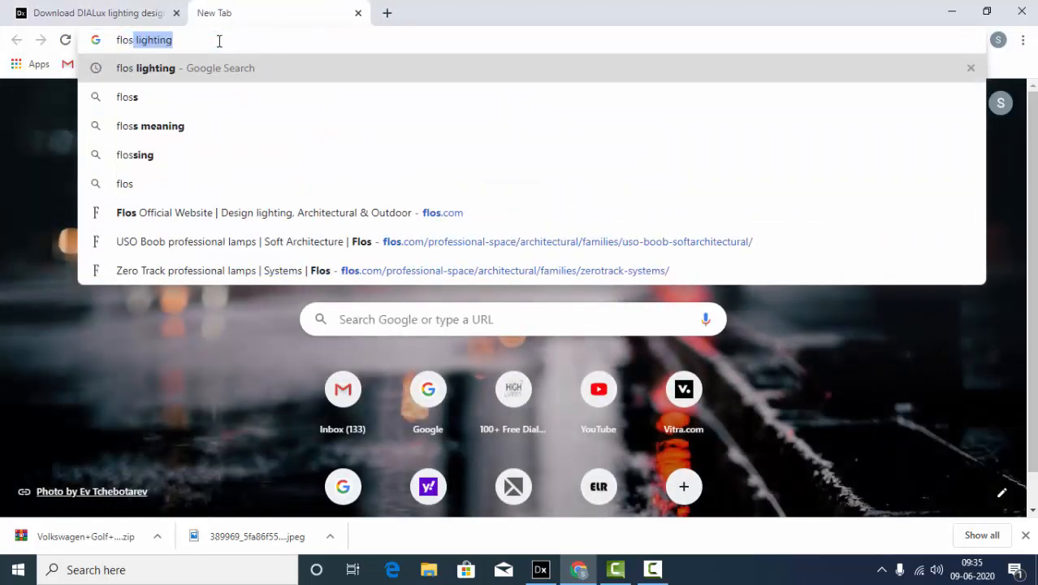
key(Return)
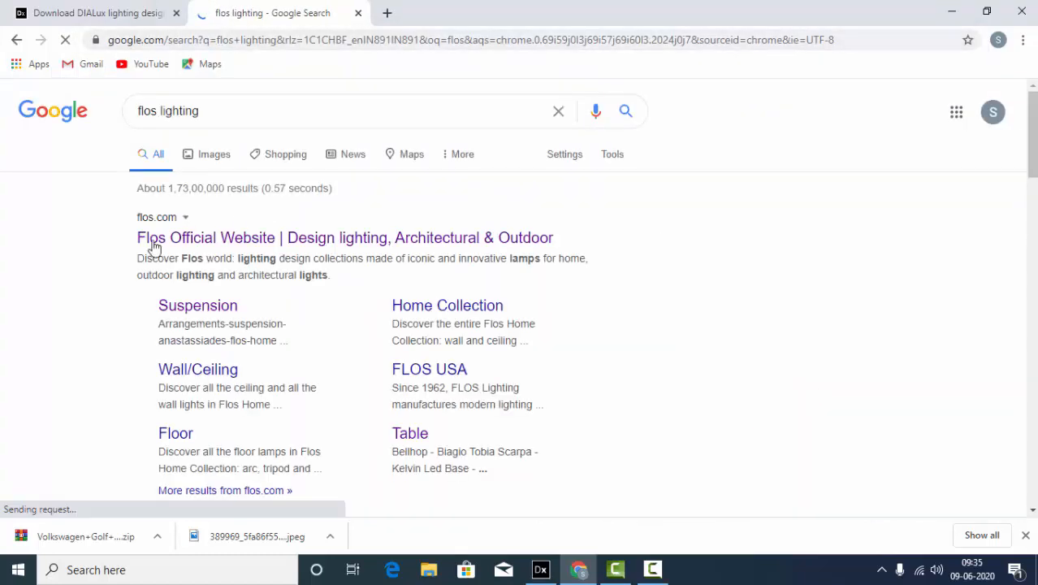
click(240, 243)
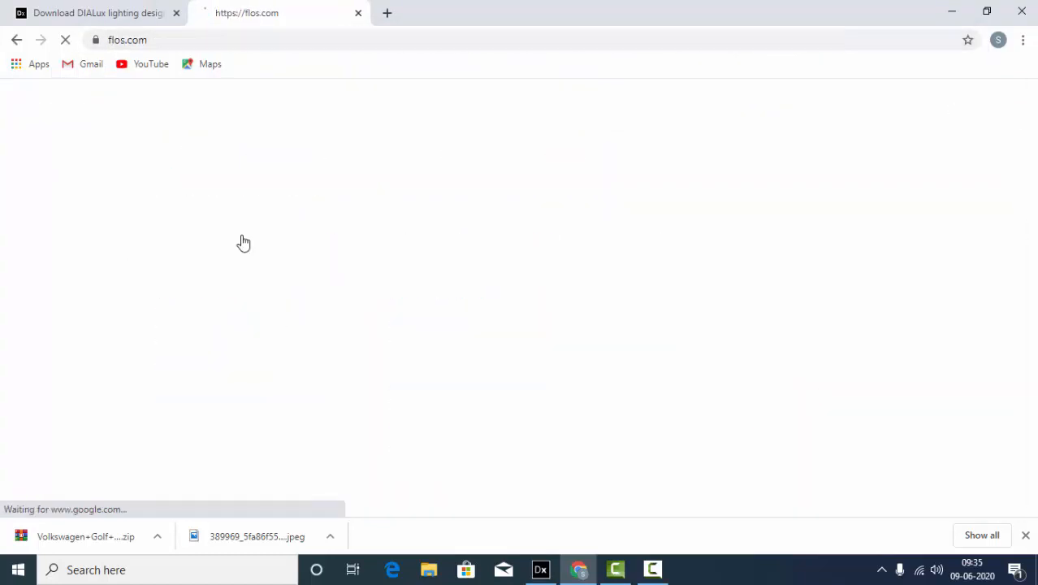
click(339, 114)
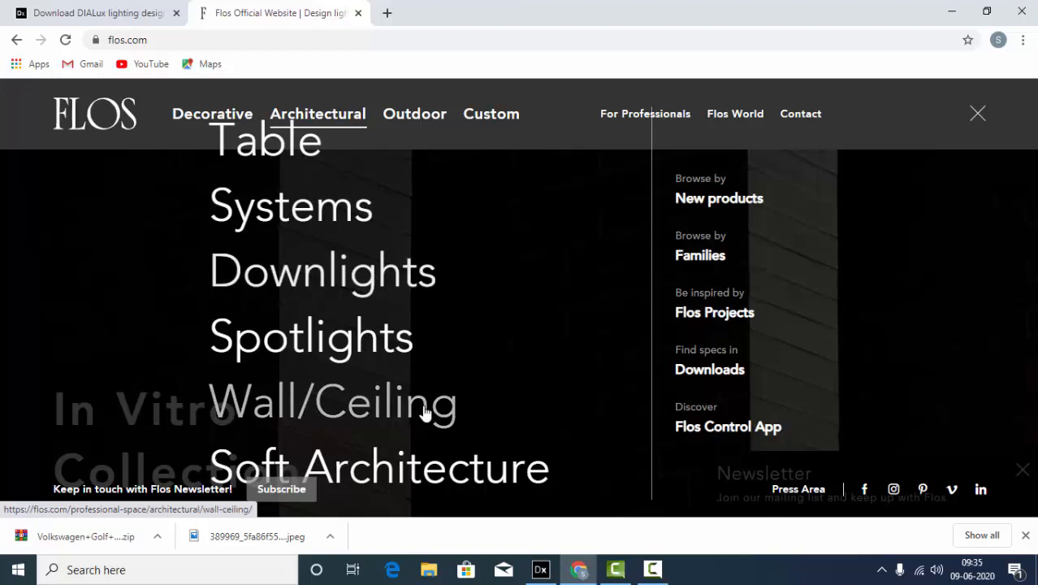
click(370, 289)
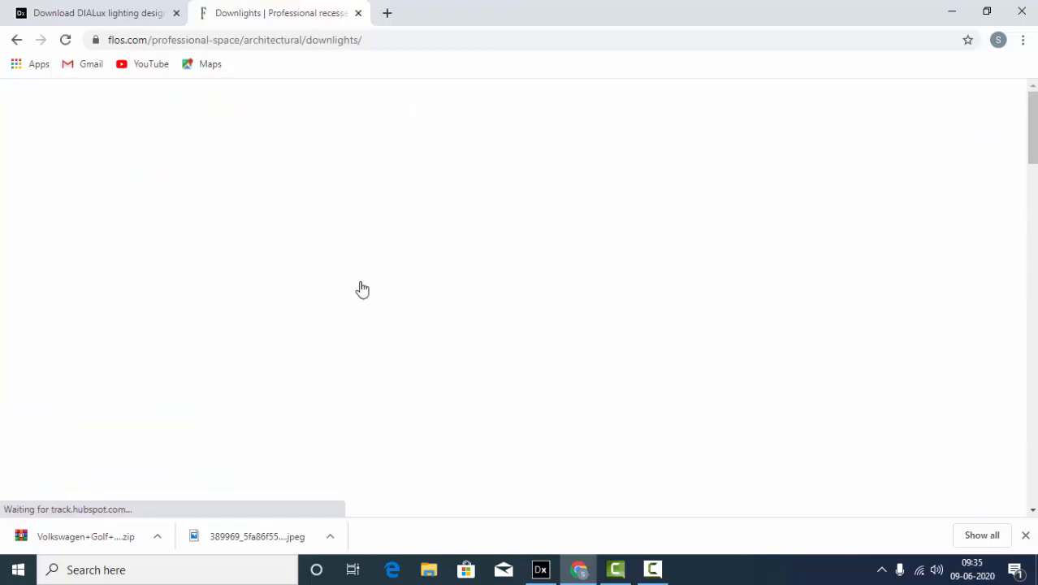
Step: Switch to DIALux evo, leave the living room view and display the whole of Storey 1
click(544, 573)
scroll(513, 327, up, 2)
scroll(591, 327, down, 2)
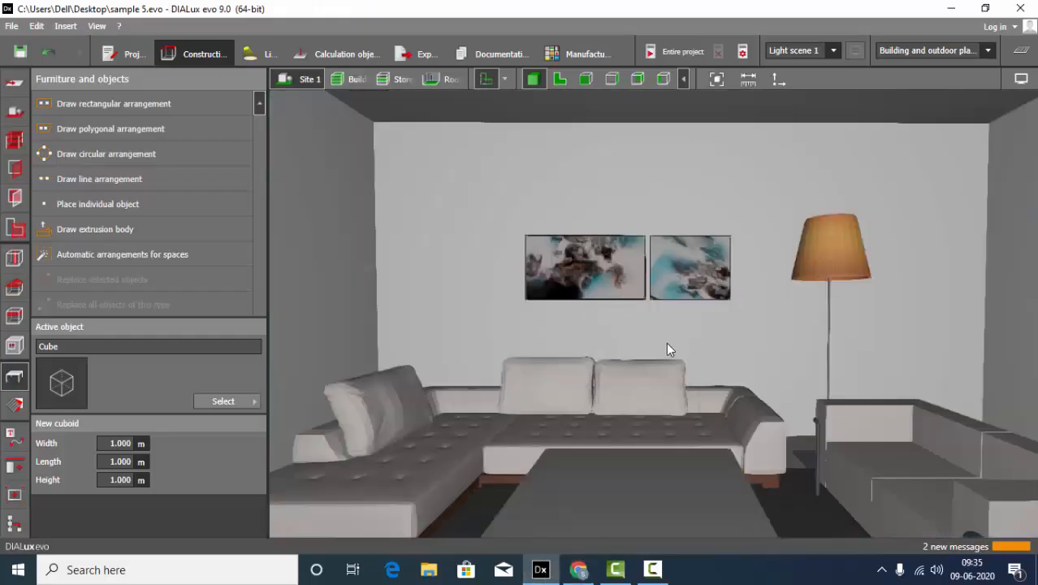
mouse_move(666, 342)
right_down()
mouse_move(472, 345)
mouse_move(764, 352)
mouse_move(747, 353)
right_up()
click(406, 81)
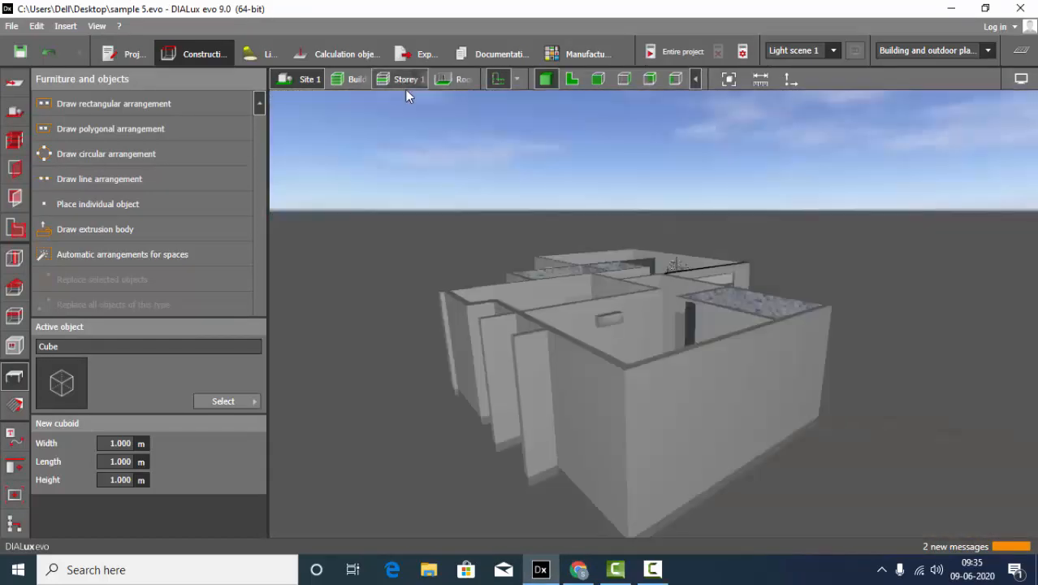
click(730, 78)
Step: Examine the layout and furniture of the Storey 1 rooms, including the living area, bedrooms and bathrooms, from above
right_drag(753, 205, 749, 322)
scroll(744, 327, up, 3)
scroll(762, 343, down, 4)
scroll(543, 252, up, 3)
right_drag(543, 252, 684, 359)
scroll(684, 359, up, 3)
right_drag(624, 391, 694, 415)
scroll(721, 380, down, 3)
scroll(584, 331, up, 3)
scroll(605, 264, down, 3)
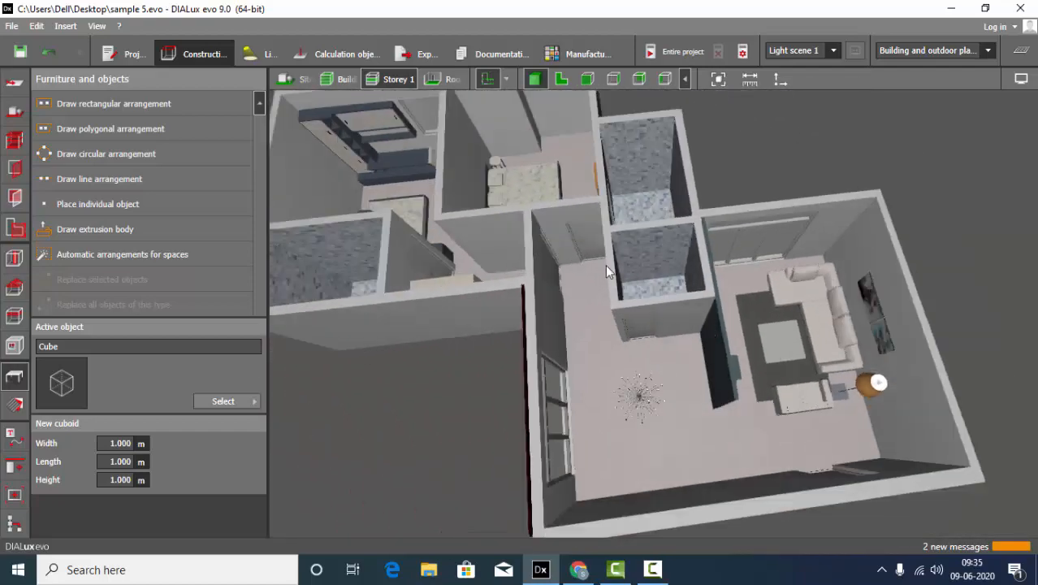
scroll(561, 197, up, 3)
right_drag(561, 197, 315, 178)
scroll(315, 179, down, 3)
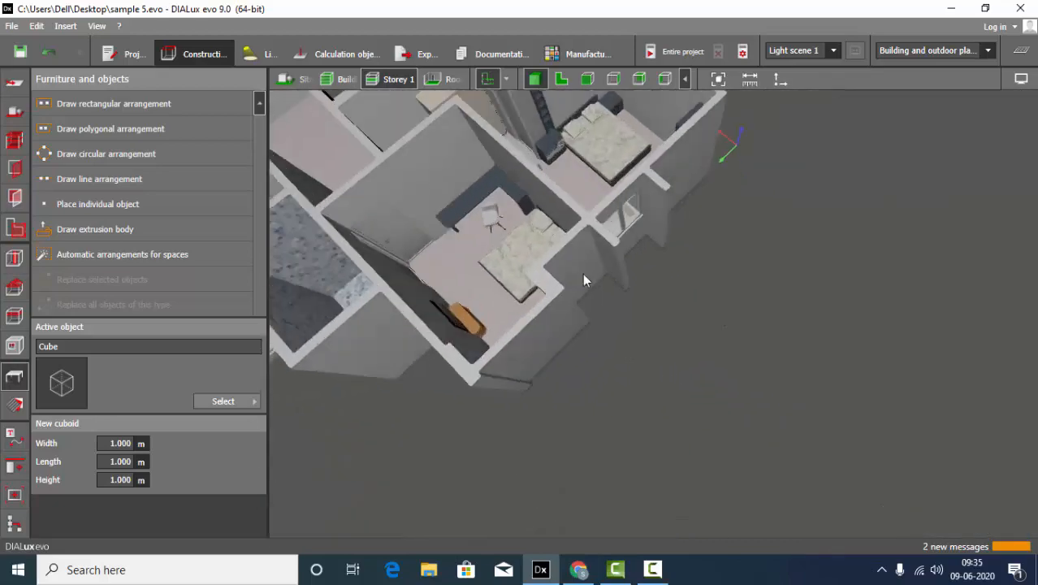
scroll(477, 229, up, 2)
scroll(666, 351, down, 2)
scroll(568, 264, up, 3)
right_drag(619, 302, 566, 308)
scroll(979, 387, up, 2)
right_drag(980, 387, 919, 432)
scroll(591, 255, down, 5)
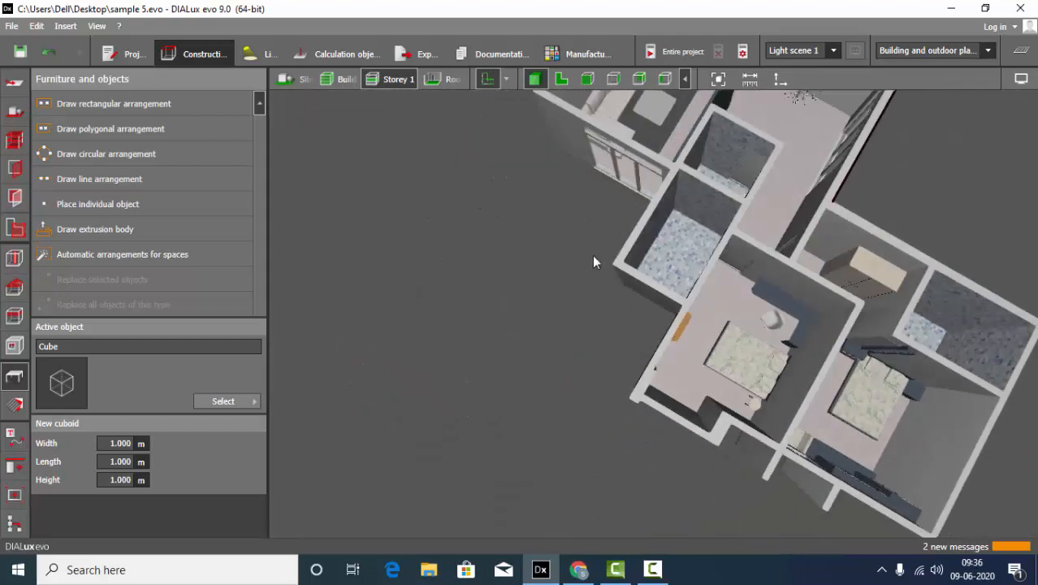
Step: Fit the whole storey in the view, and inspect the furnished living room from above
scroll(661, 307, down, 3)
click(718, 78)
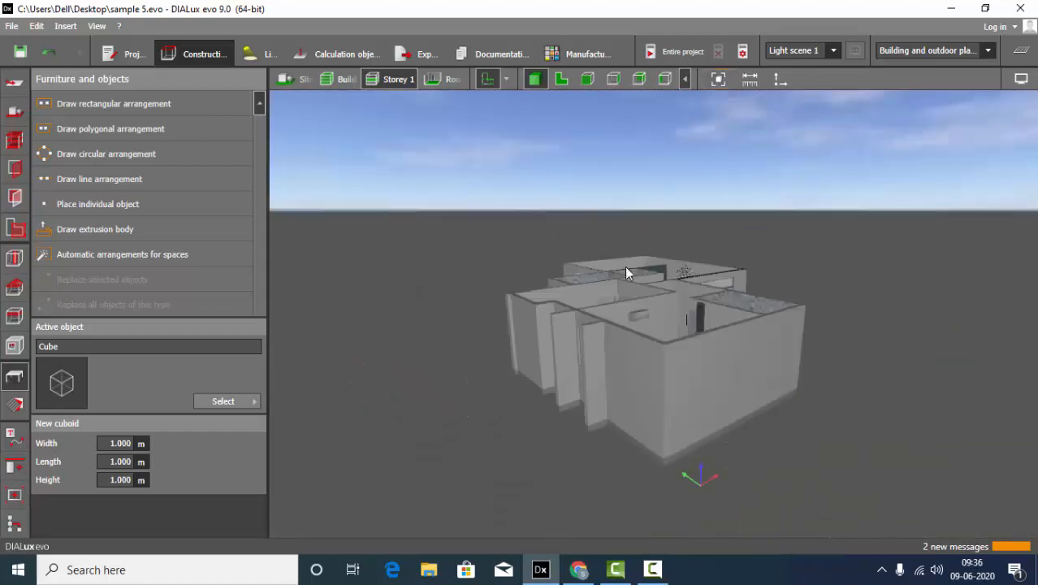
right_drag(624, 266, 527, 403)
scroll(513, 257, up, 4)
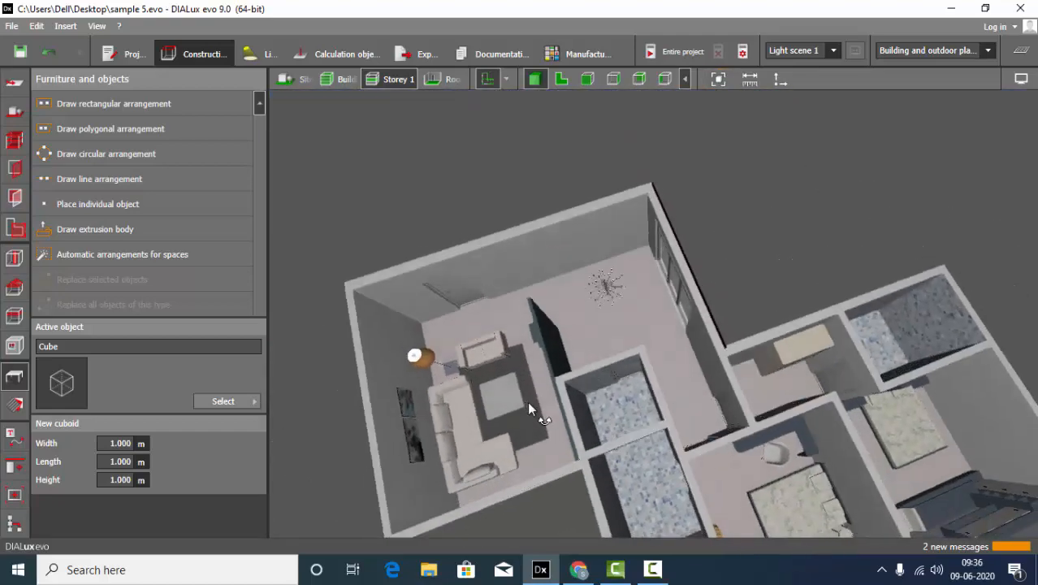
scroll(359, 367, up, 4)
right_drag(359, 366, 569, 228)
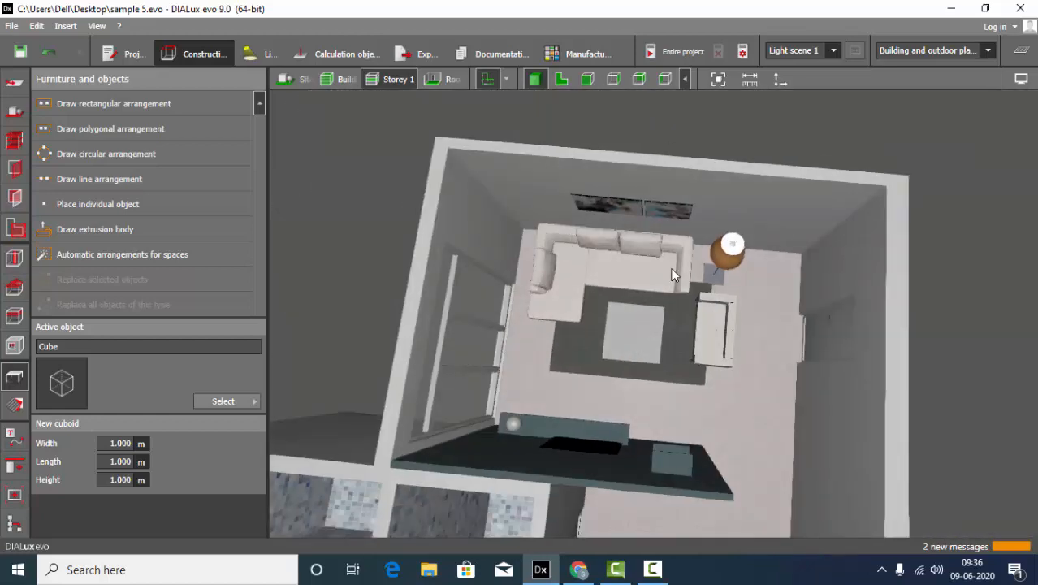
Step: Switch back to Chrome and examine the downlight families in the Flos architectural range
click(582, 578)
scroll(552, 299, down, 5)
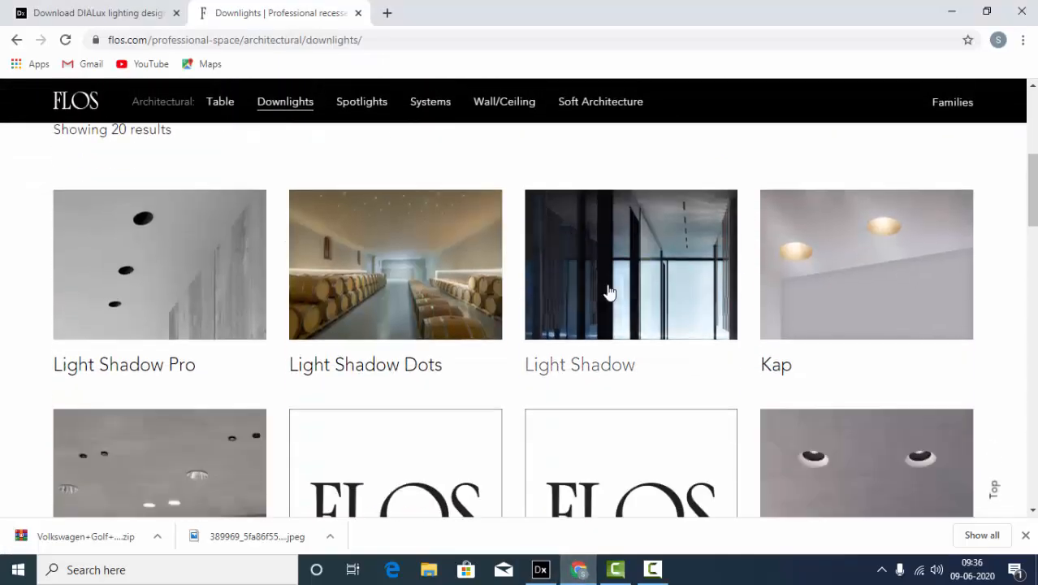
scroll(568, 309, down, 4)
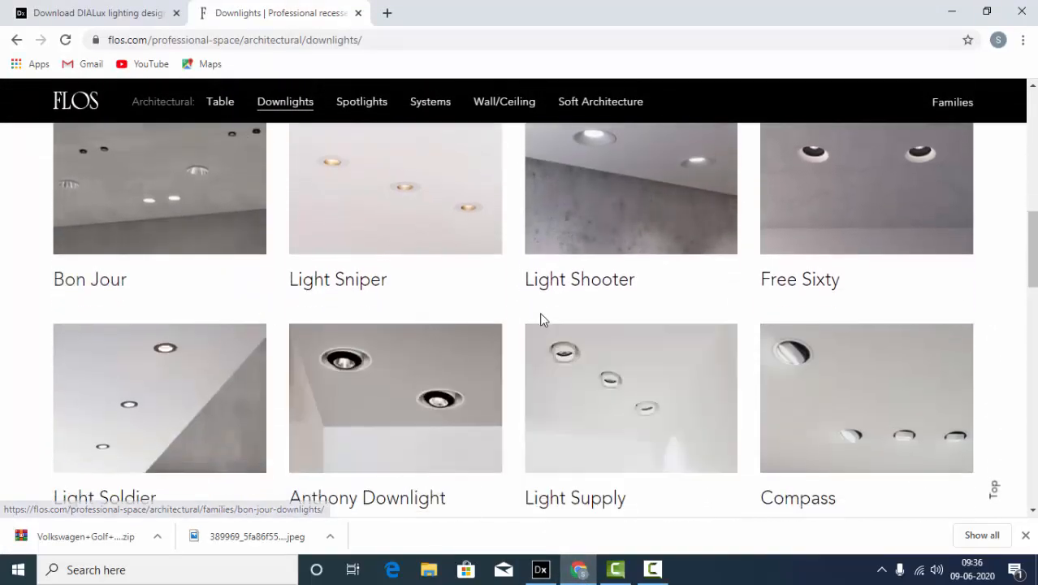
scroll(543, 319, down, 6)
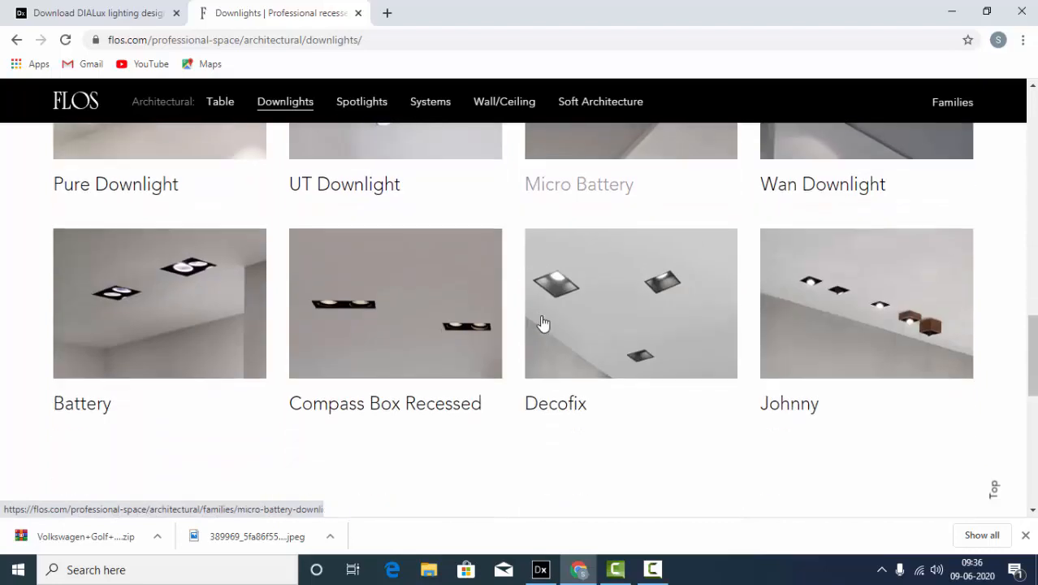
scroll(542, 322, down, 2)
scroll(543, 323, up, 9)
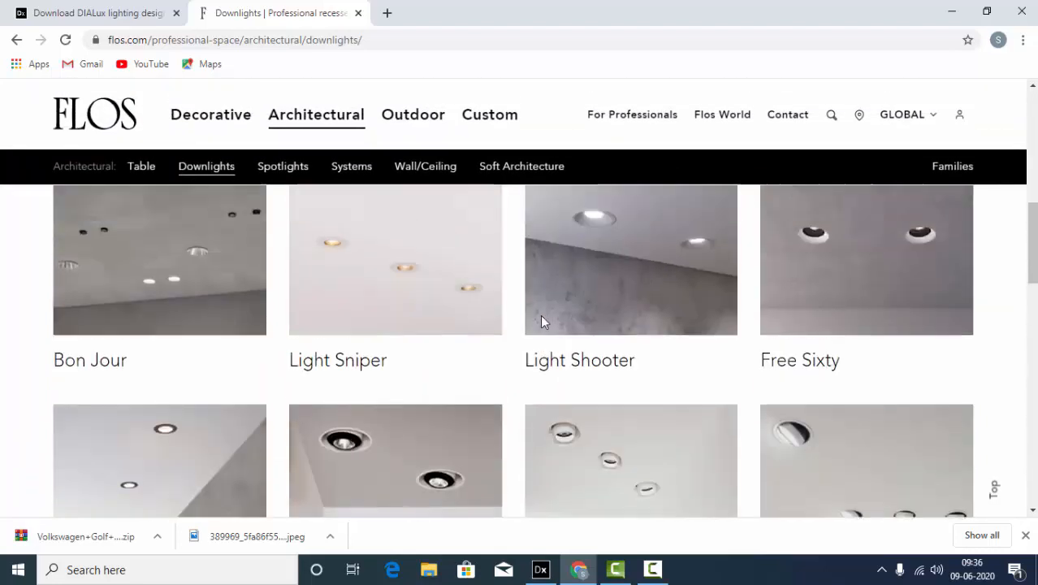
scroll(540, 315, up, 1)
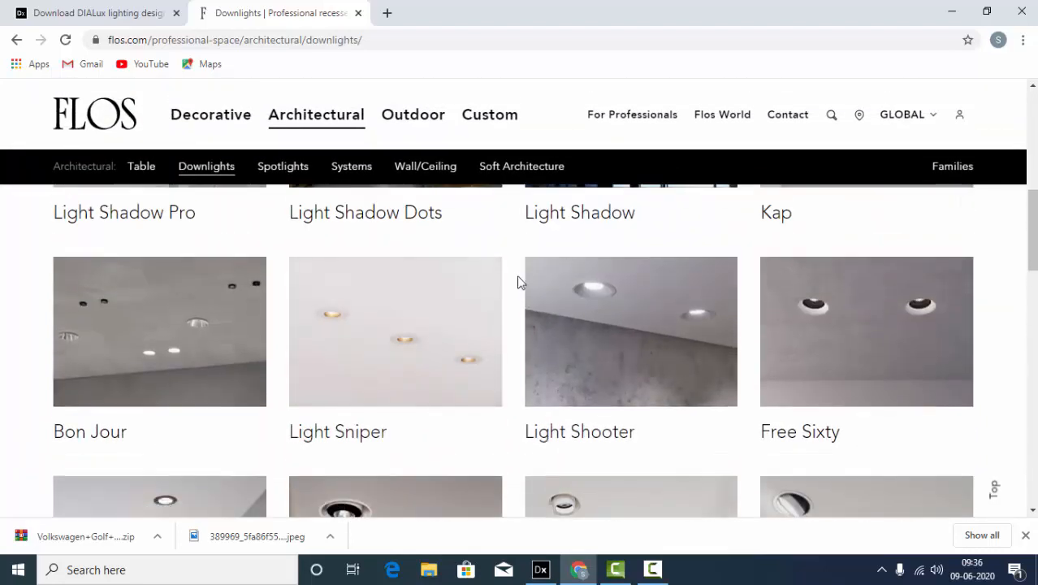
scroll(290, 308, down, 2)
scroll(811, 288, up, 5)
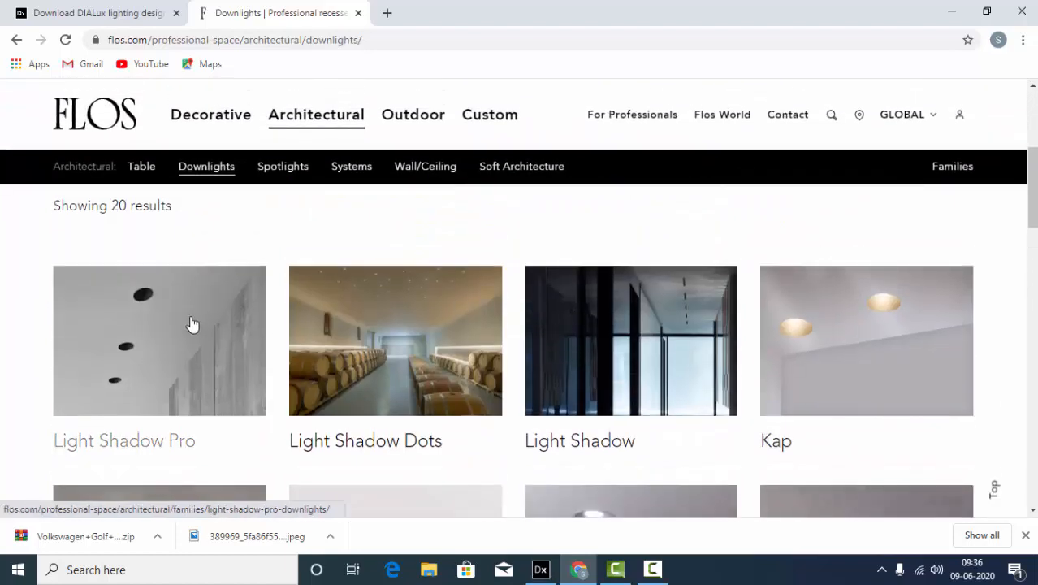
Step: Open the Kap downlight family and examine its application gallery and light module list
click(833, 352)
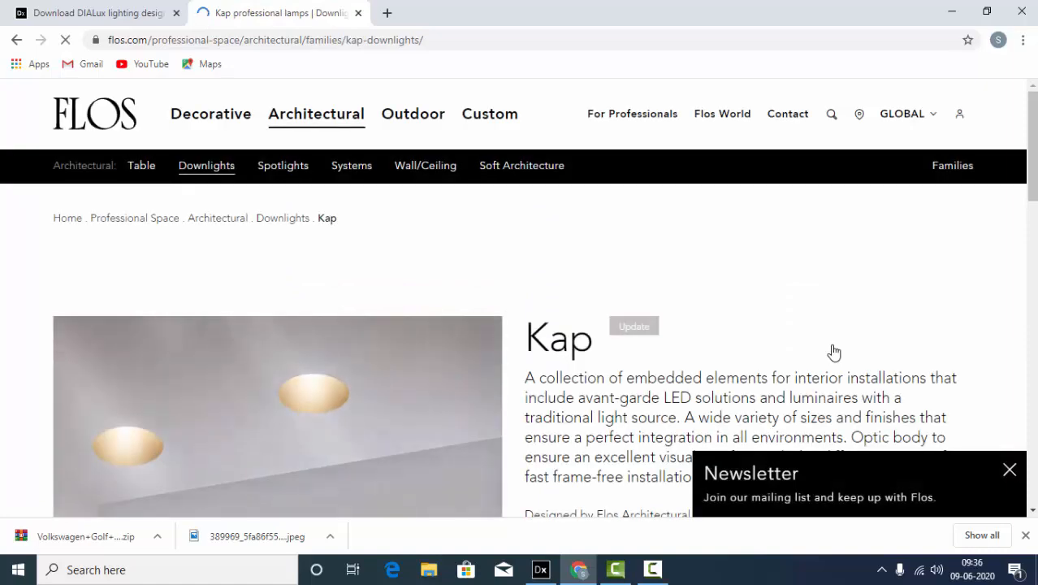
scroll(500, 298, down, 8)
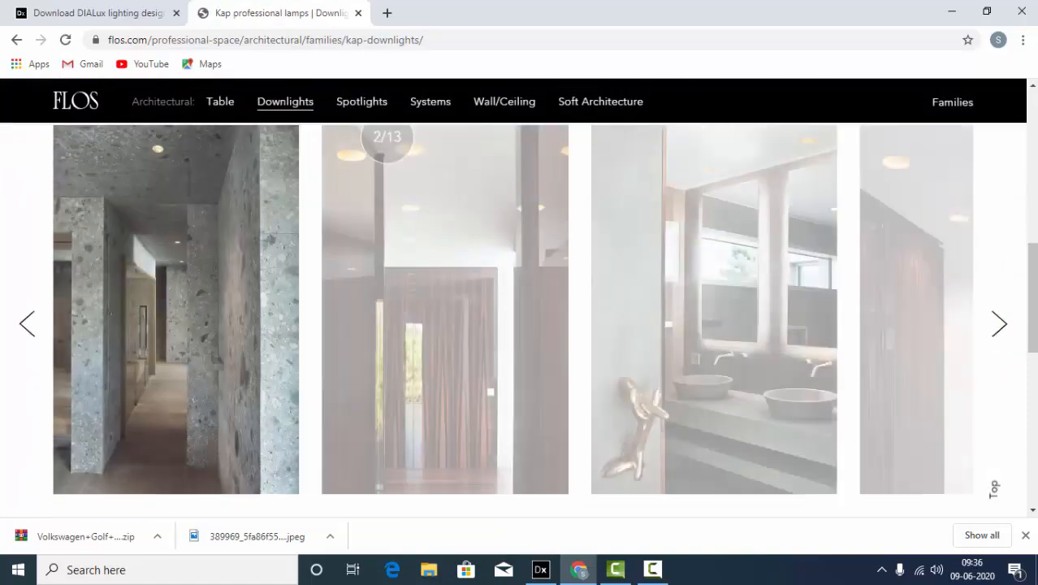
scroll(993, 488, down, 3)
scroll(994, 487, up, 5)
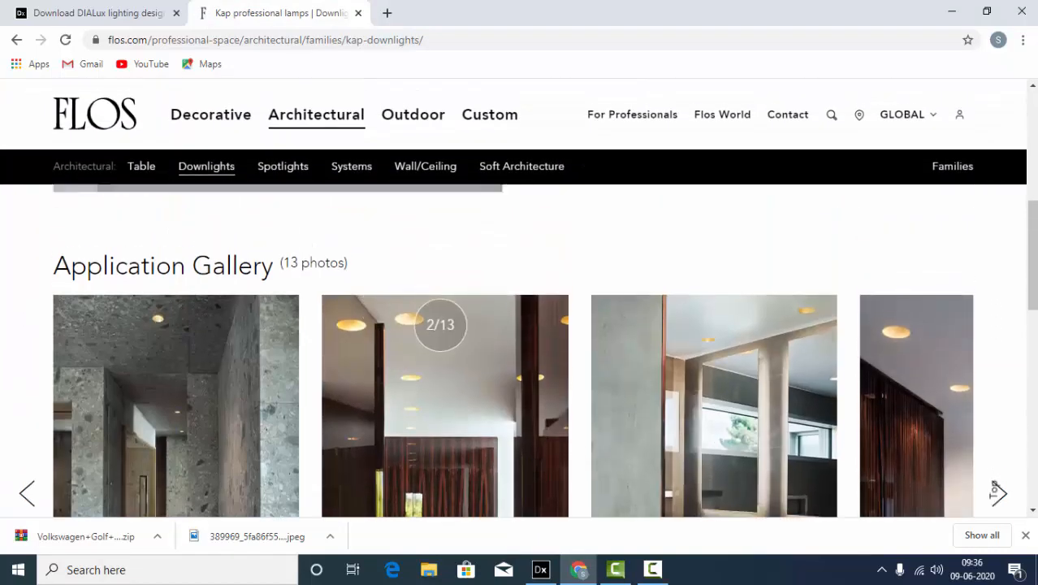
scroll(852, 371, up, 4)
scroll(753, 355, down, 7)
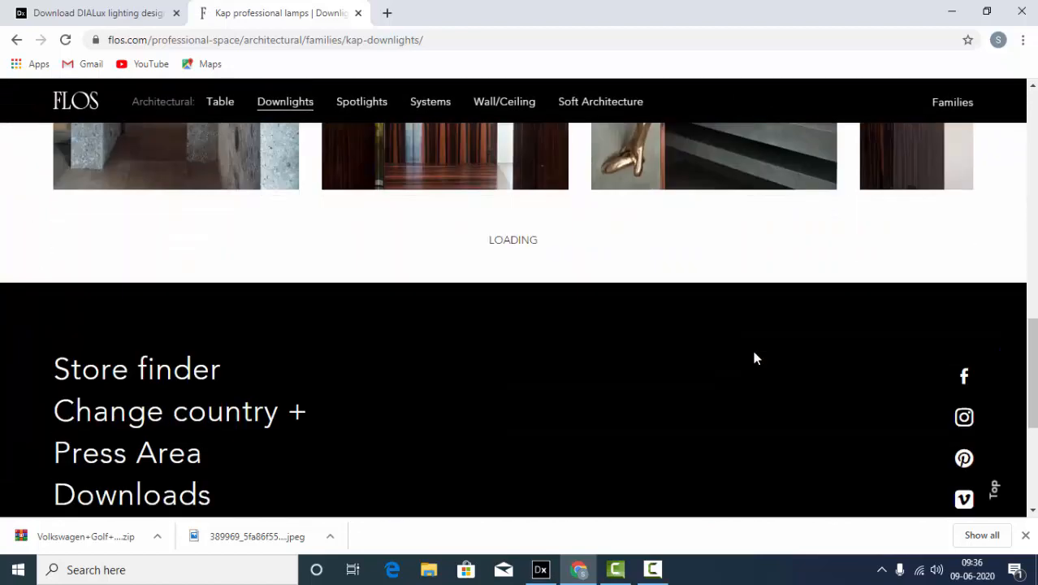
scroll(540, 266, up, 8)
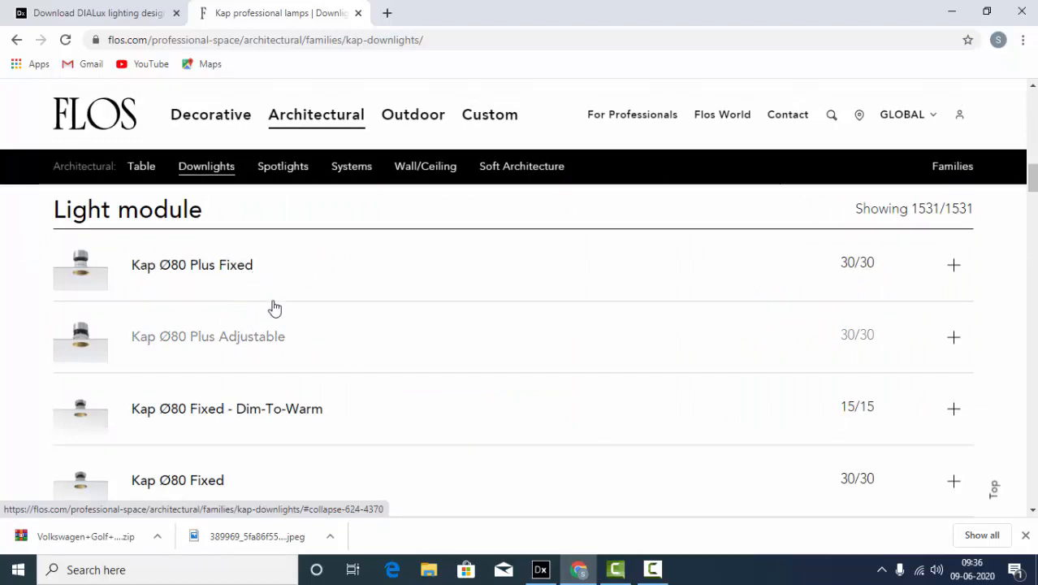
Step: Expand the Kap Ø80 Plus Fixed light module and examine its flood, spot and medium optic variants
click(951, 266)
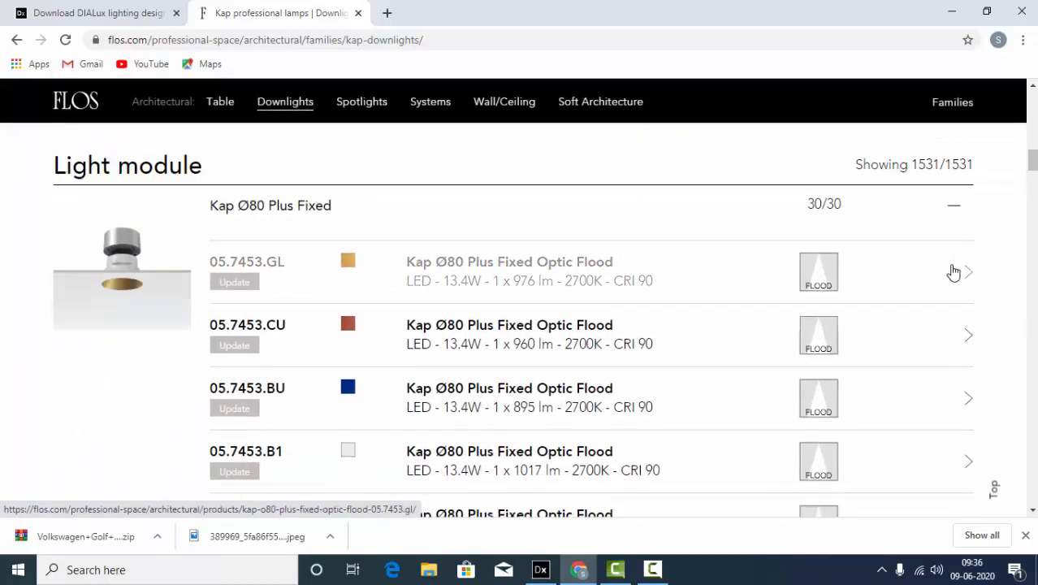
scroll(865, 279, down, 5)
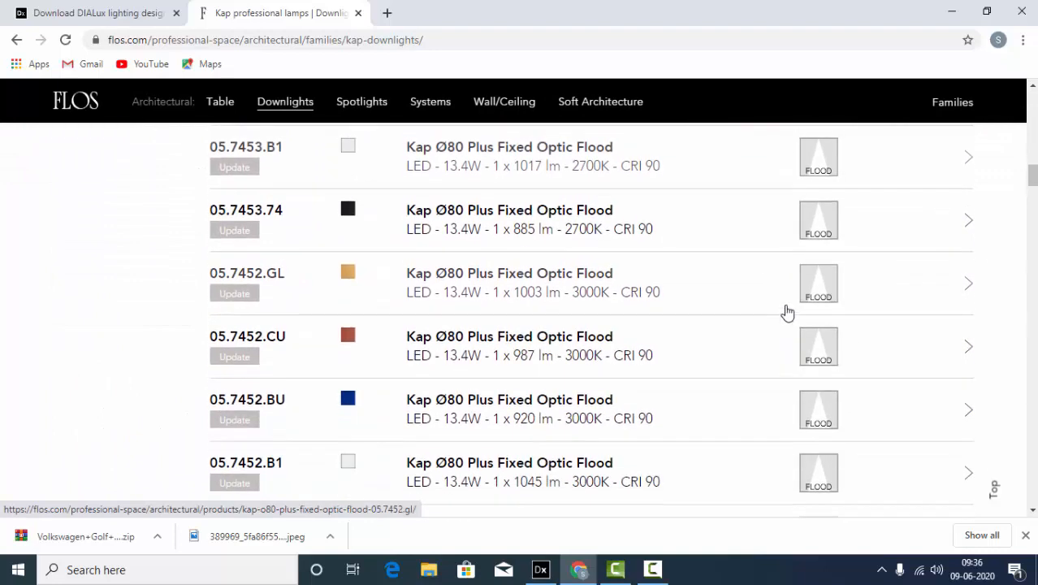
scroll(815, 366, down, 3)
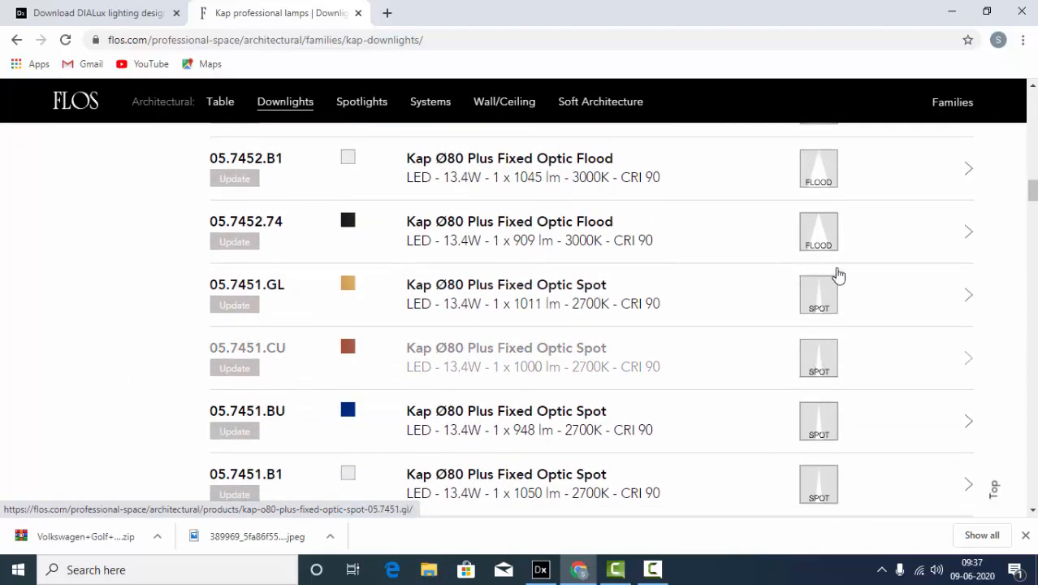
scroll(839, 274, up, 1)
scroll(831, 273, down, 9)
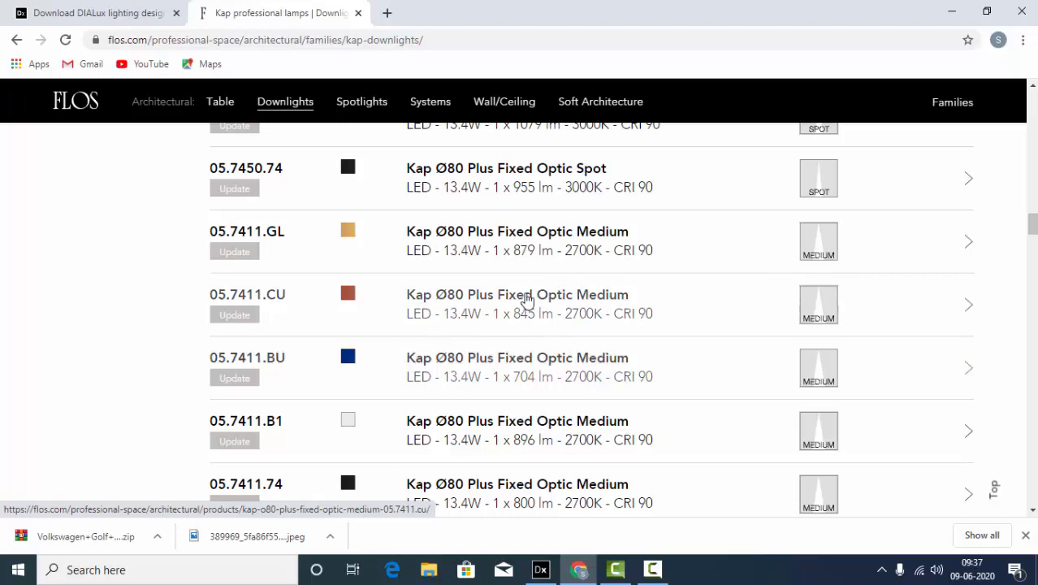
Step: Open the Kap Ø80 Plus Fixed Optic Medium 05.7411.CU product and download its LDT photometry archive
click(969, 310)
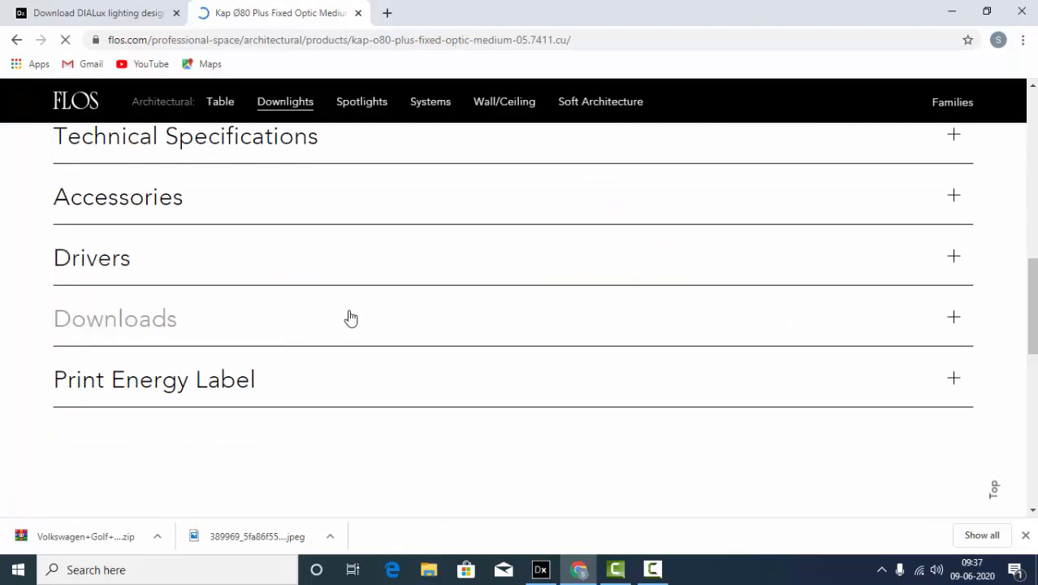
click(952, 319)
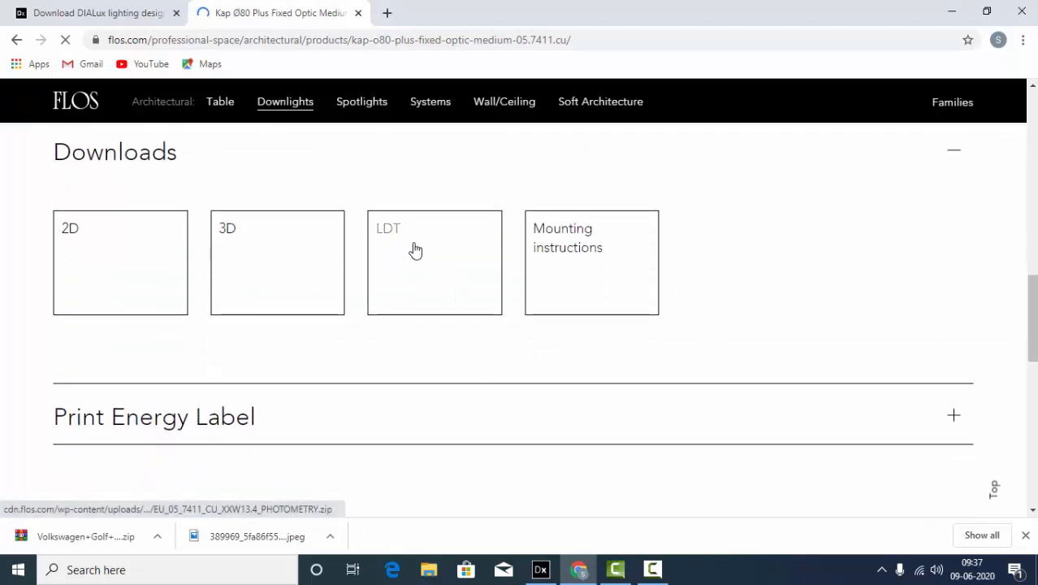
click(416, 252)
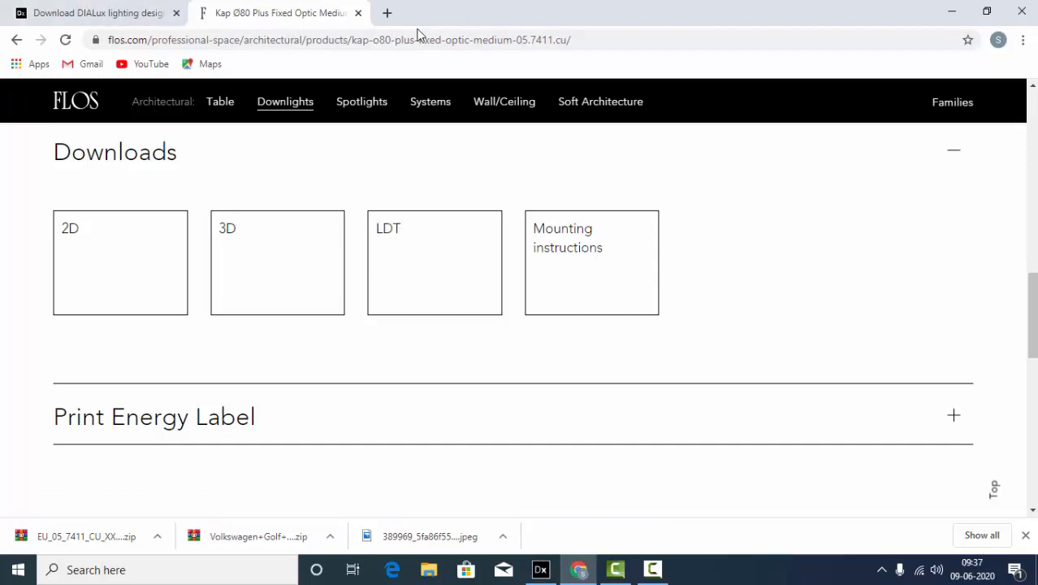
Step: Search Google for elr lighting in a new browser tab and open the ELR Group website
click(387, 13)
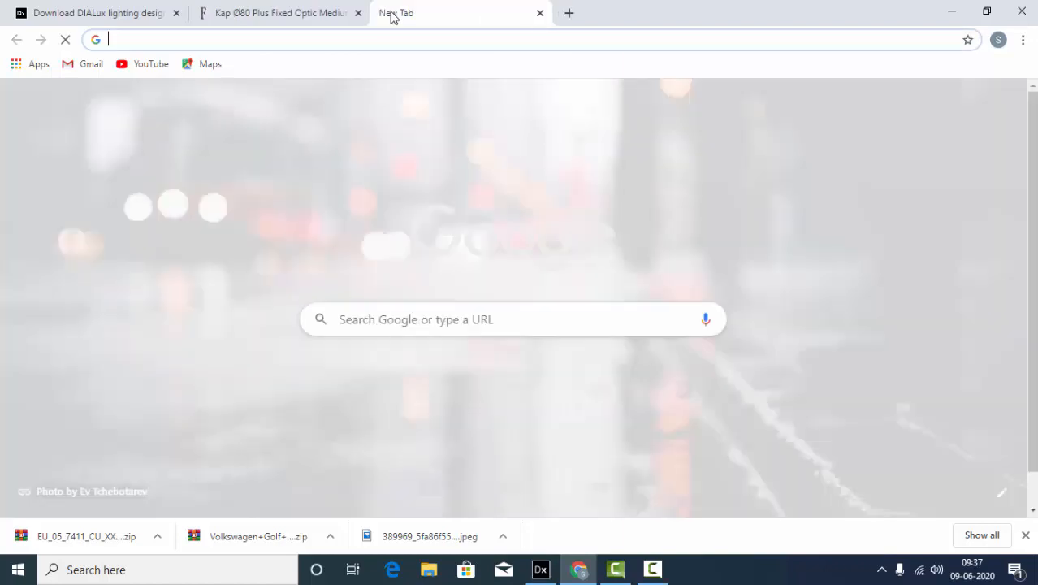
click(415, 42)
text(elr)
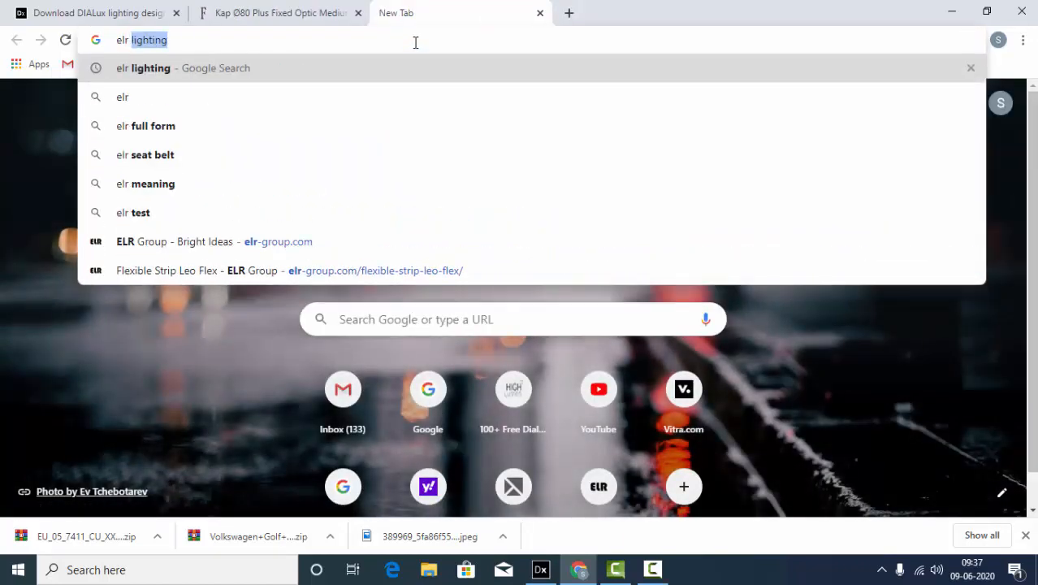
key(Return)
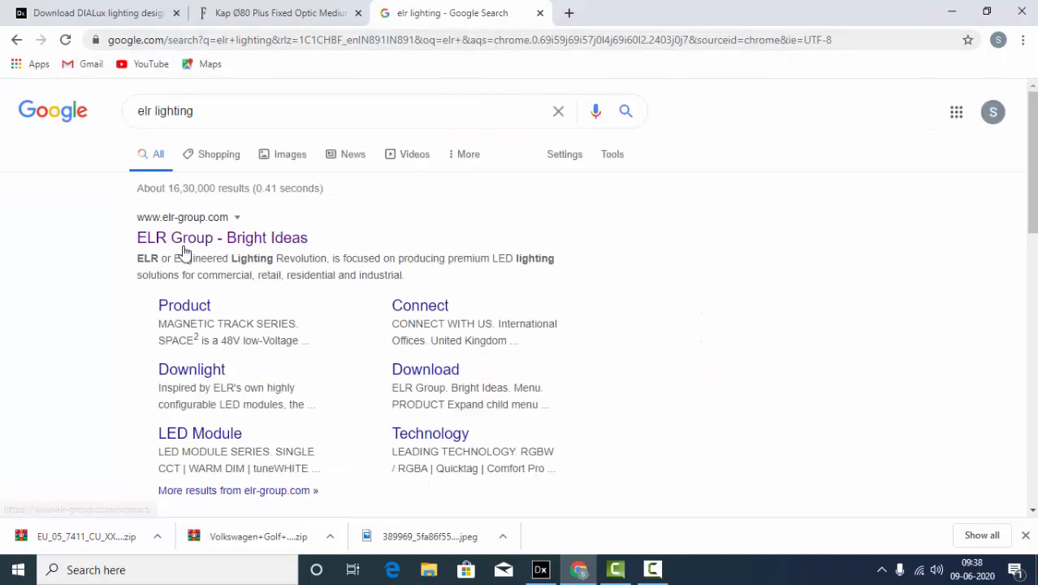
click(187, 246)
Step: Open ELR's reduced glare Vasari downlights and examine the Vasari 3 Pro and Vasari 3 round series
mouse_move(125, 205)
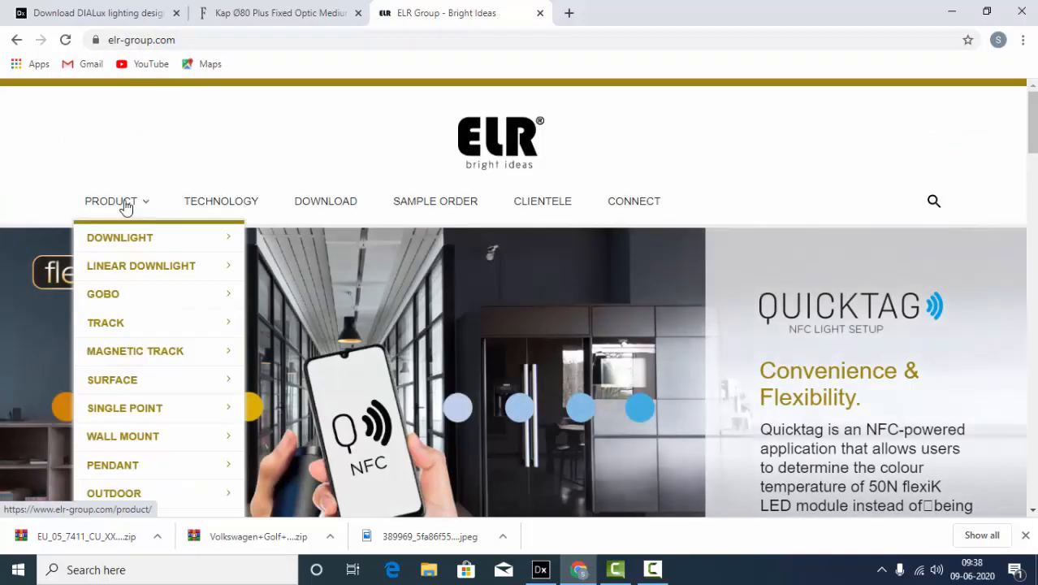
click(141, 247)
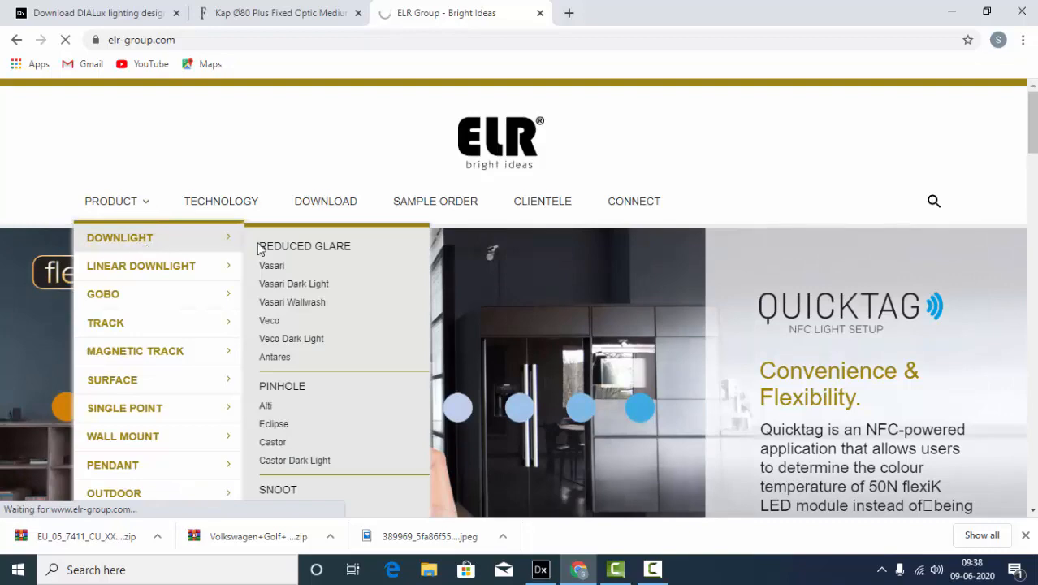
click(275, 268)
scroll(312, 255, down, 4)
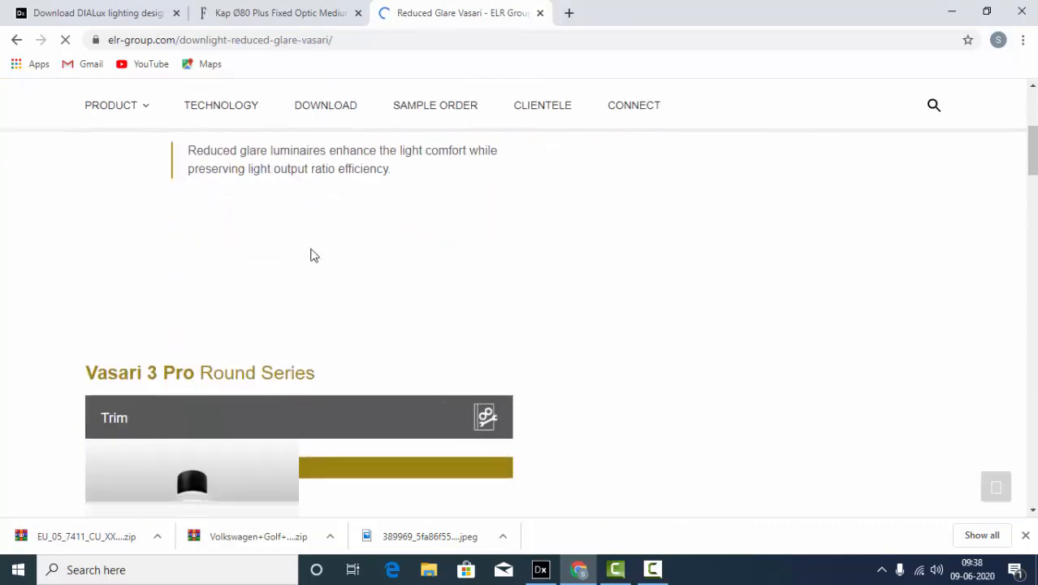
scroll(311, 255, down, 2)
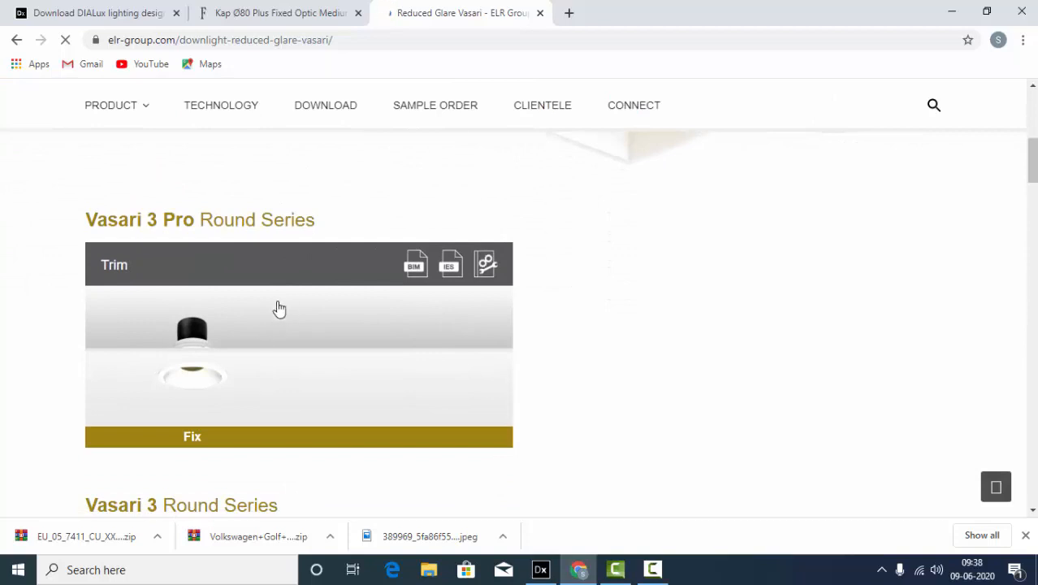
scroll(402, 329, down, 4)
scroll(377, 331, up, 5)
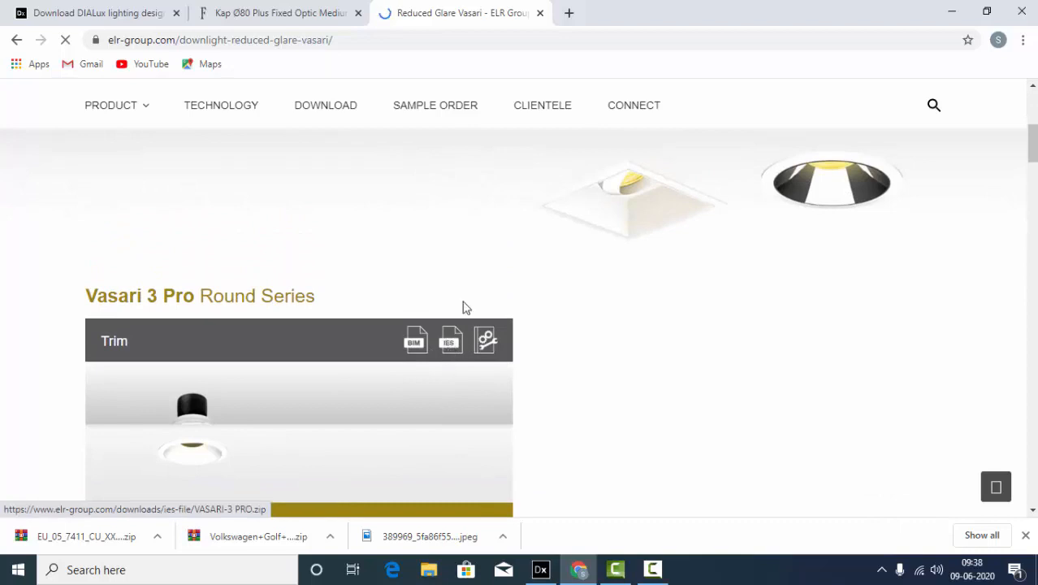
scroll(455, 341, down, 1)
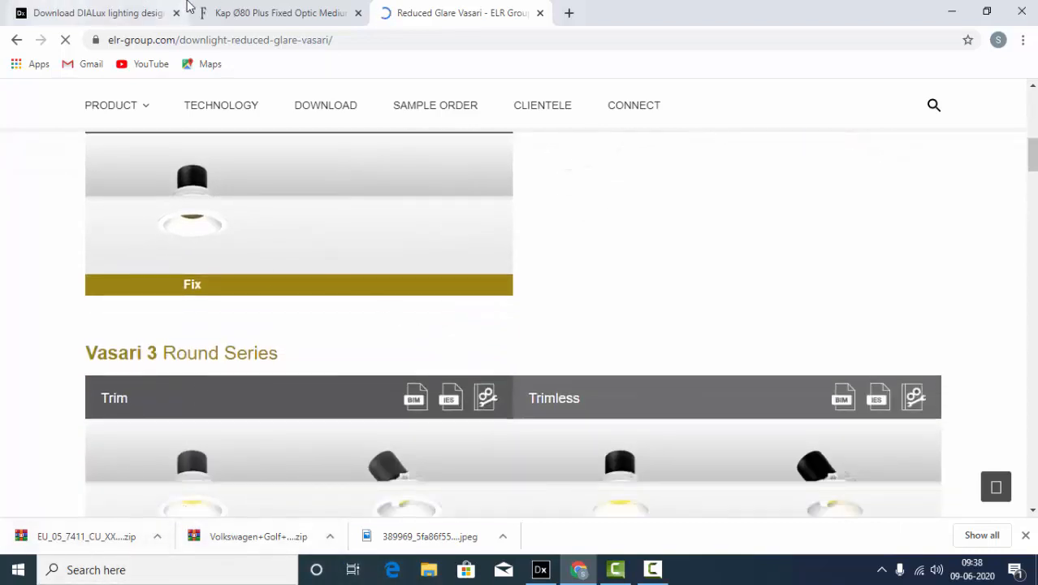
Step: Open the downloaded EU_05_7411_CU_XXW13.4_PHOTOMETRY archive from its folder and extract EU_05_7411_CU_XXW13.4.IES to the desktop
click(268, 12)
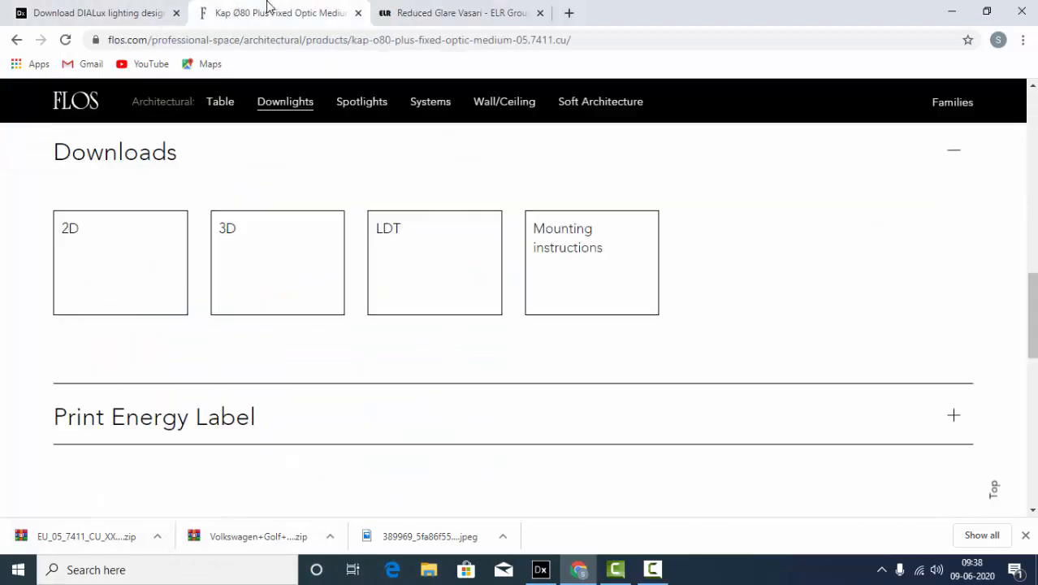
click(156, 536)
click(216, 481)
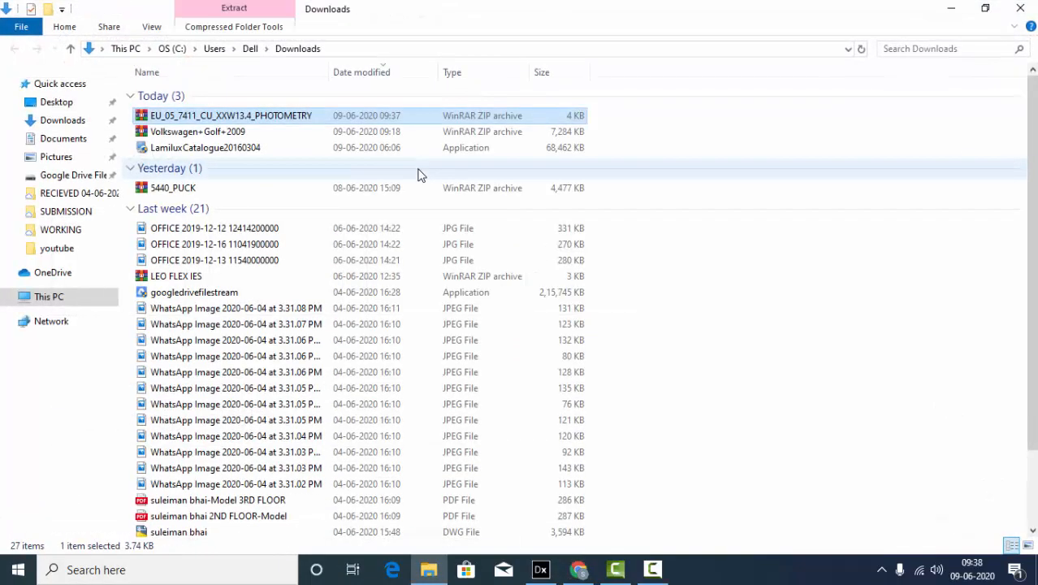
double_click(220, 118)
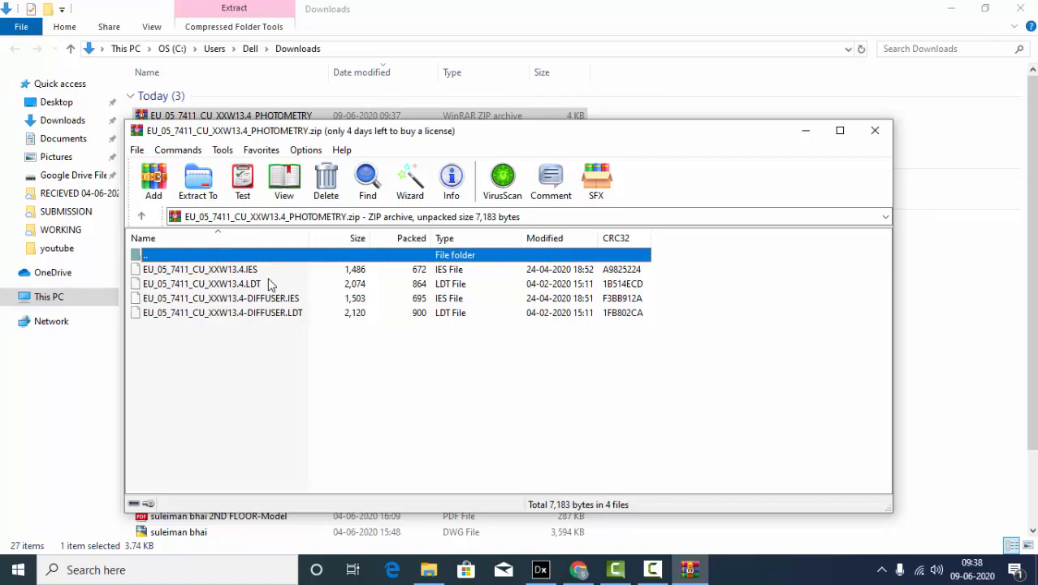
click(211, 271)
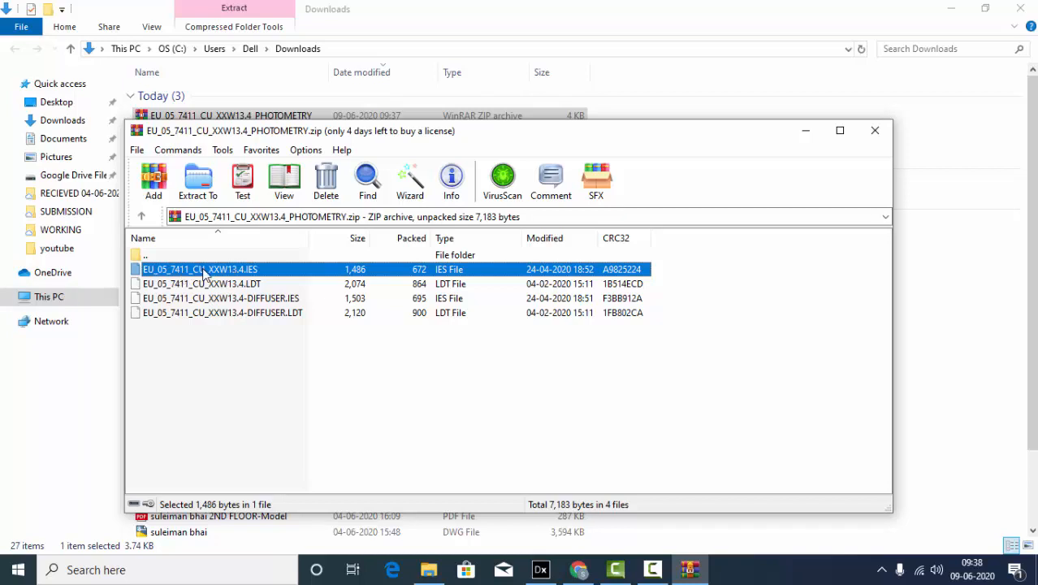
drag(198, 269, 1036, 581)
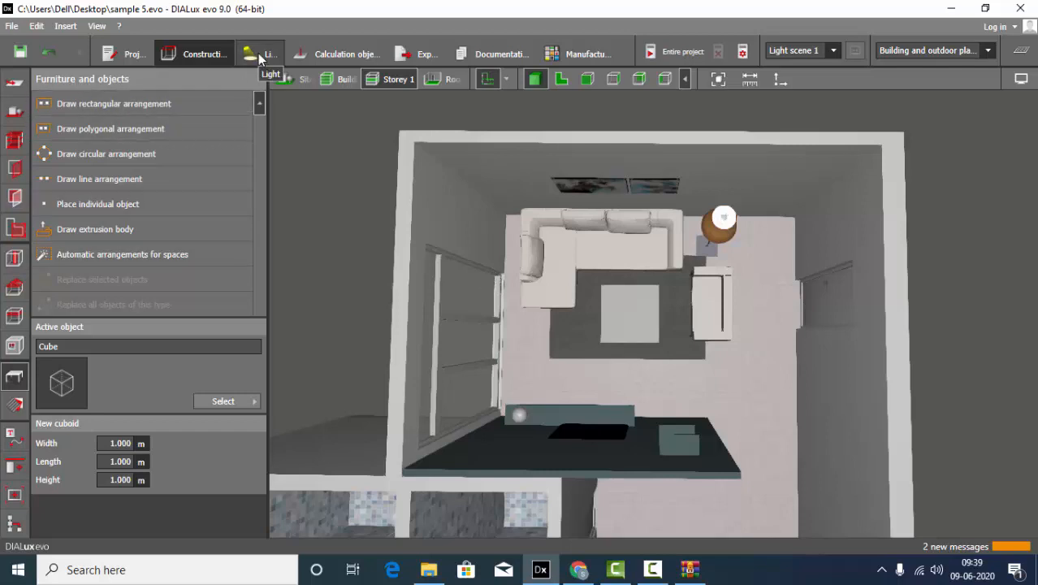
Step: Switch to DIALux evo and import EU_05_7411_CU_XXW13.4.IES from the desktop as a luminaire, accepting the proposed round housing and light emission
click(260, 56)
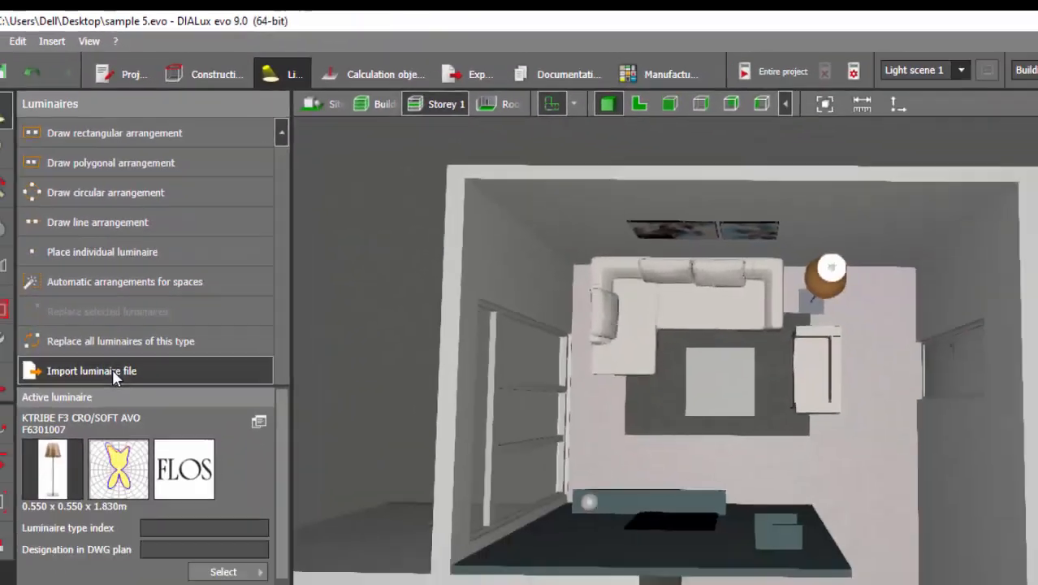
click(112, 368)
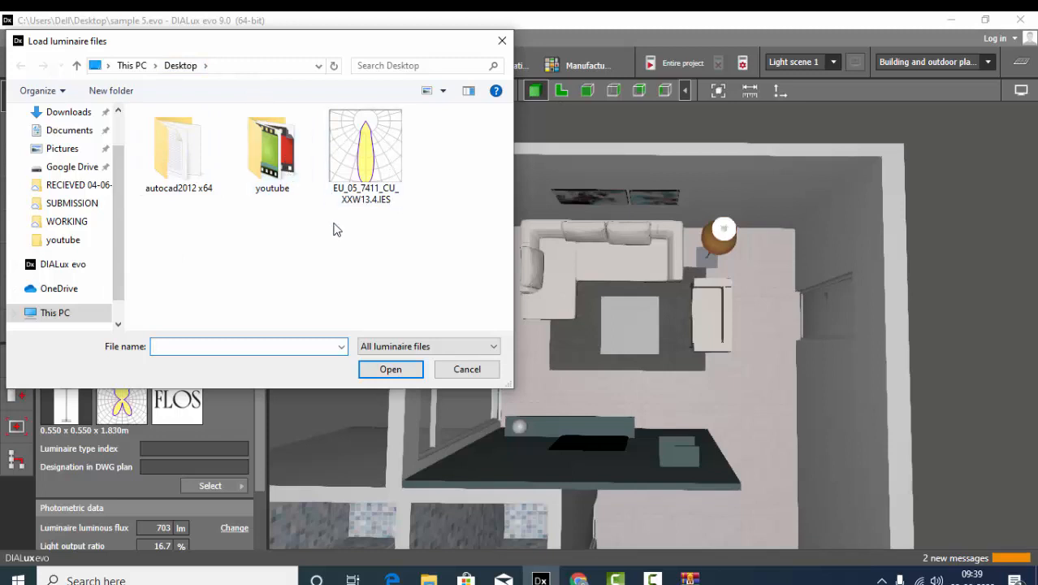
click(375, 154)
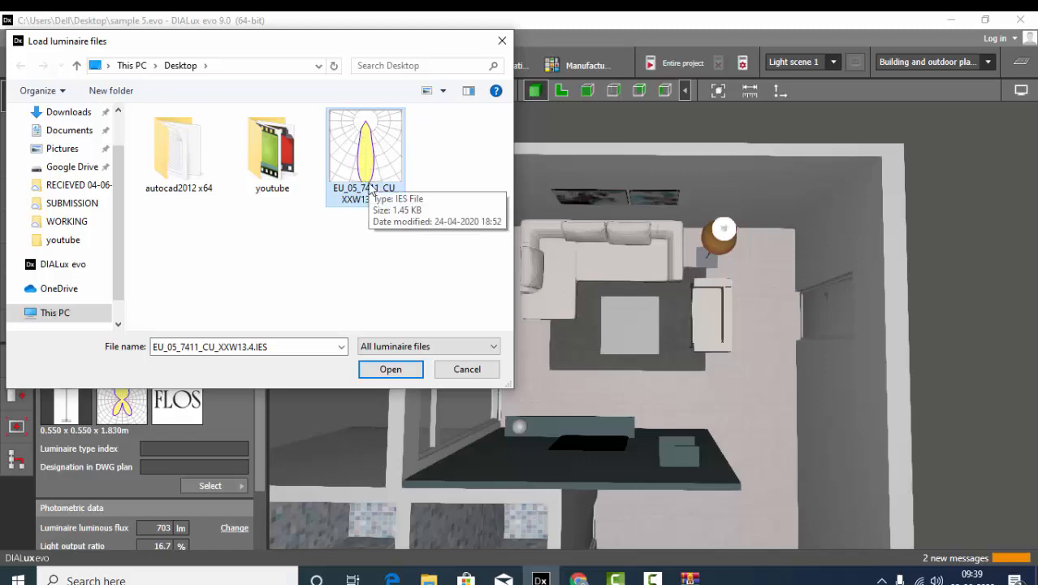
click(388, 369)
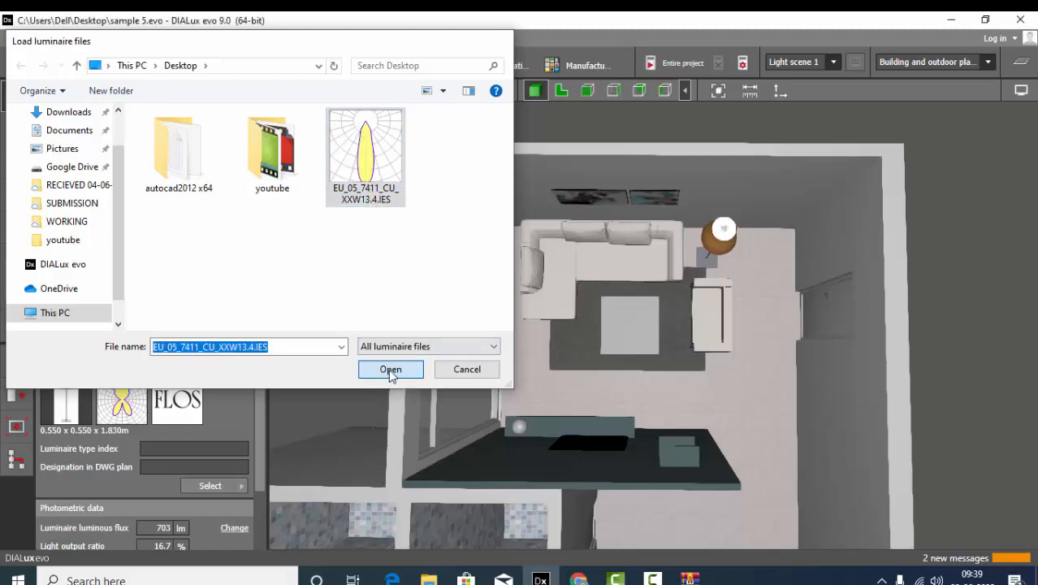
click(246, 348)
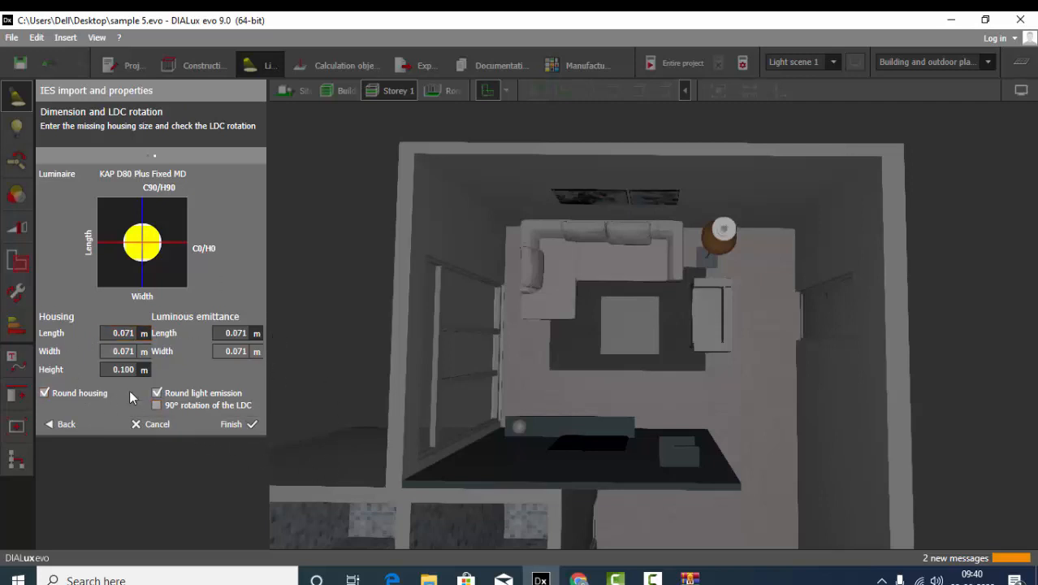
click(225, 423)
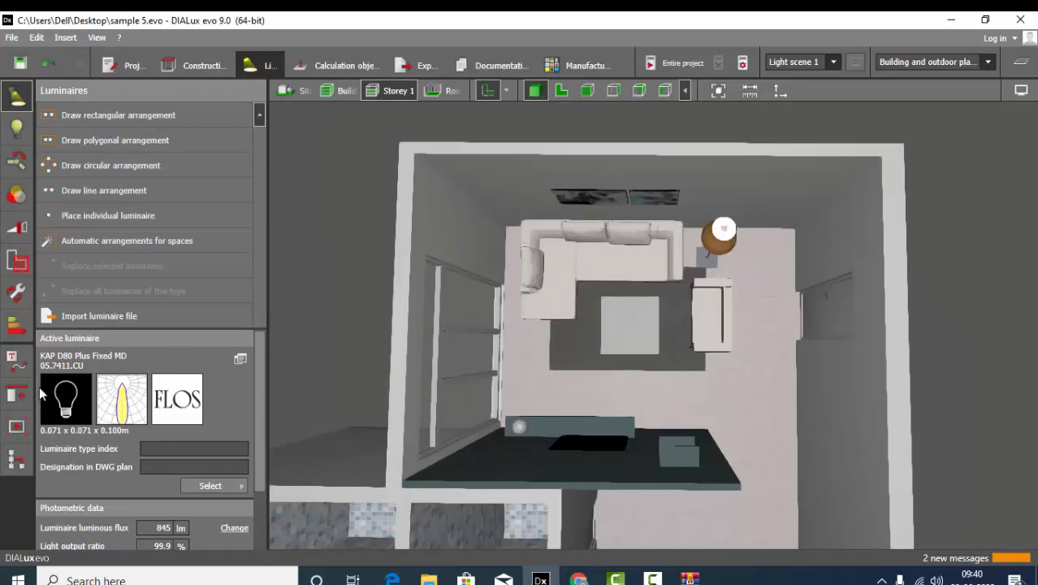
Step: Review the imported luminaire's photometric data, and display Storey 1 as a 2D floor plan
scroll(197, 420, down, 2)
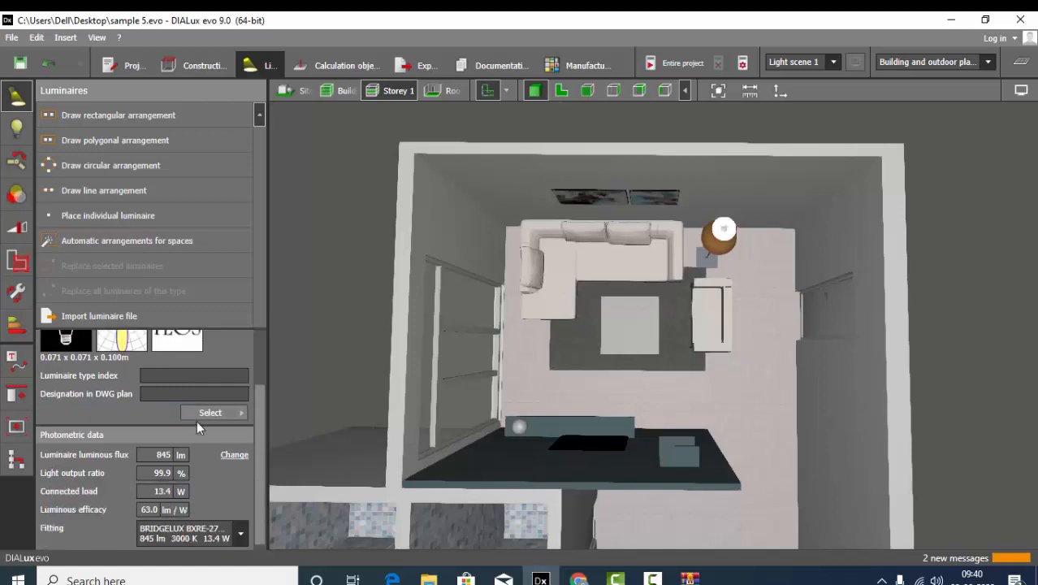
scroll(194, 449, down, 1)
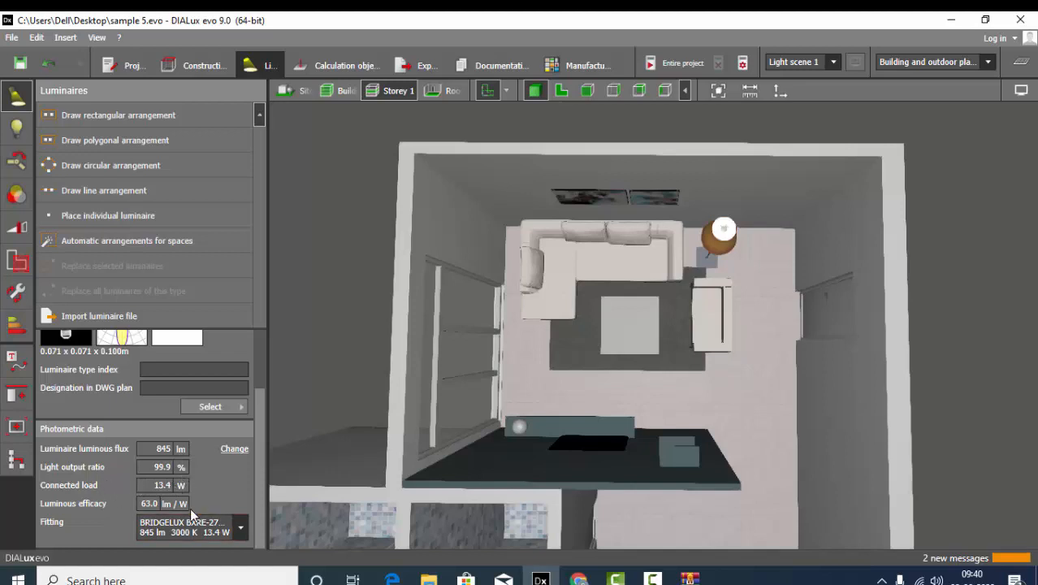
click(566, 94)
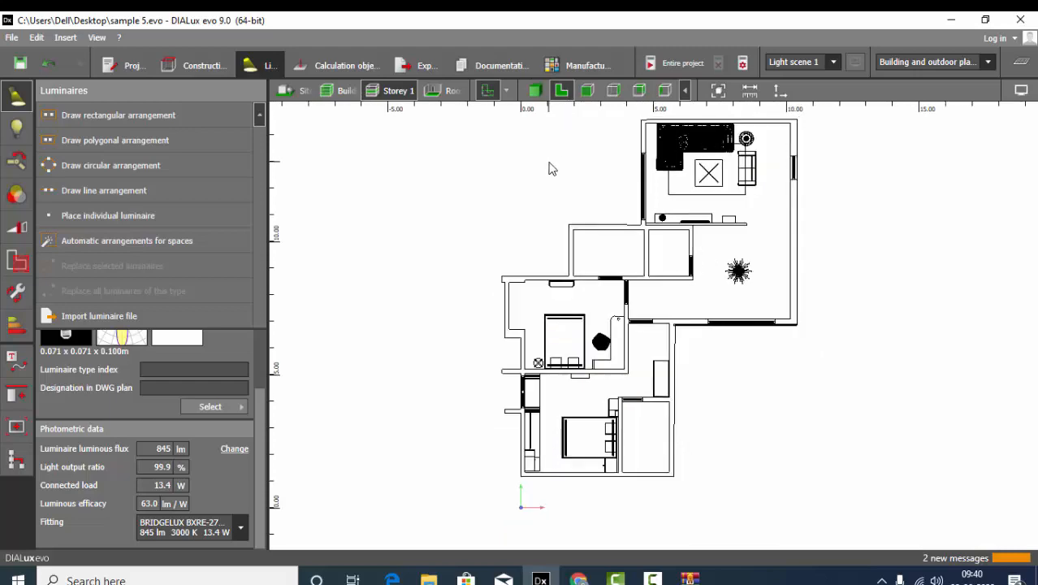
Step: Draw a rectangular arrangement of KAP D80 Plus Fixed MD luminaires over the living room, spanning its inner walls down to the TV partition
scroll(649, 191, up, 5)
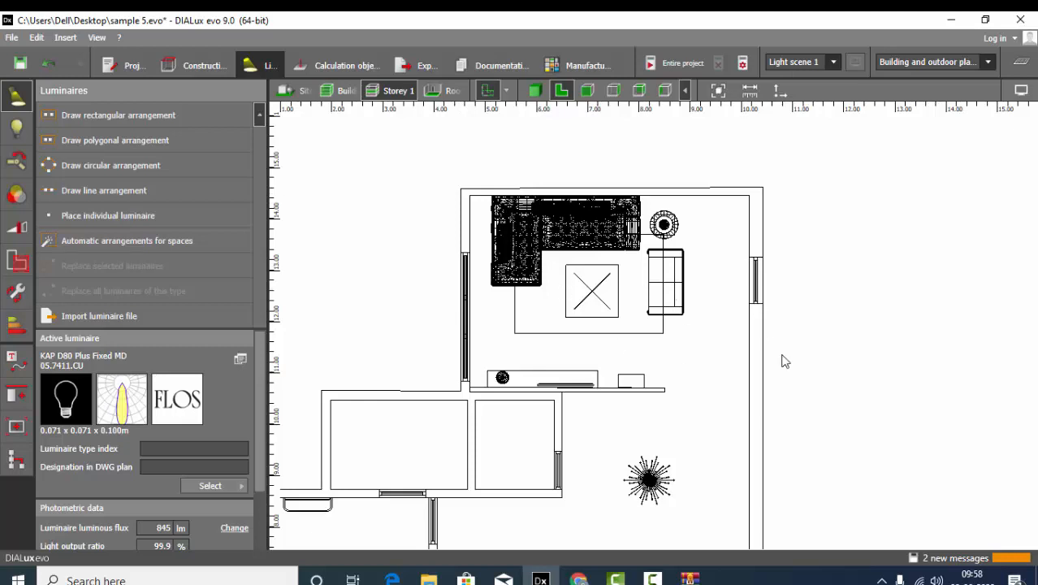
scroll(781, 372, up, 1)
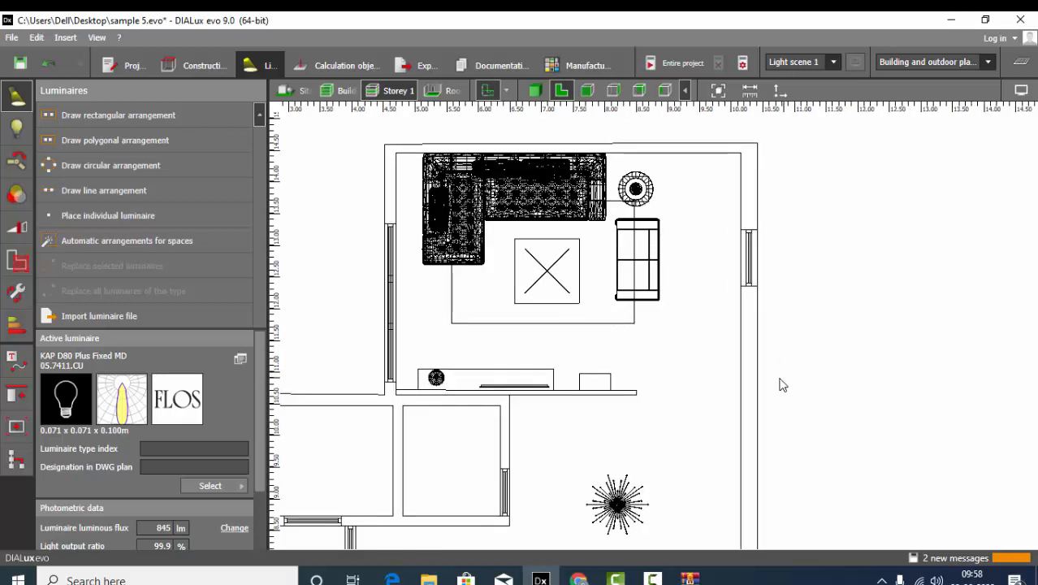
click(107, 122)
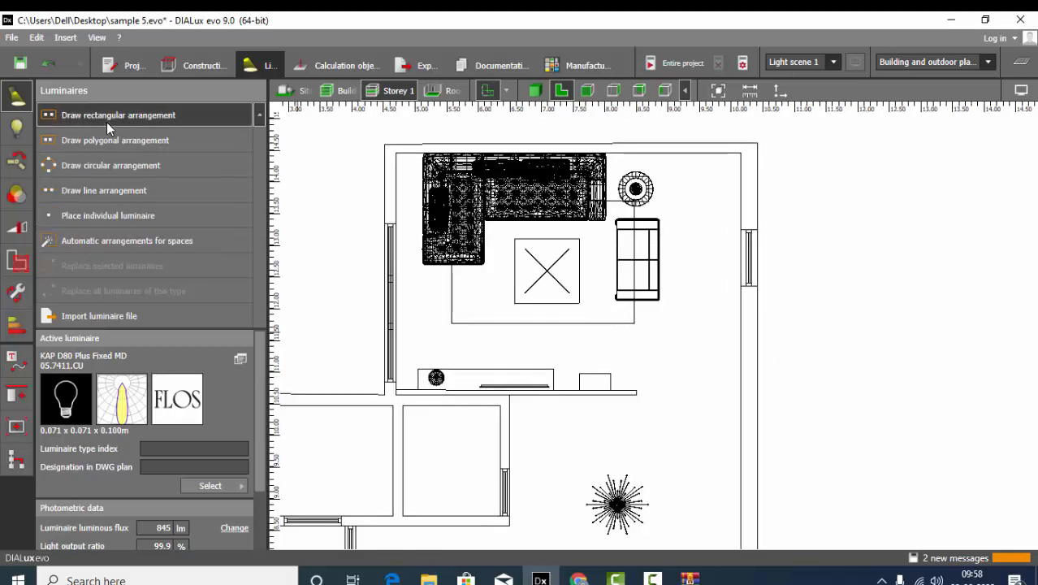
click(396, 154)
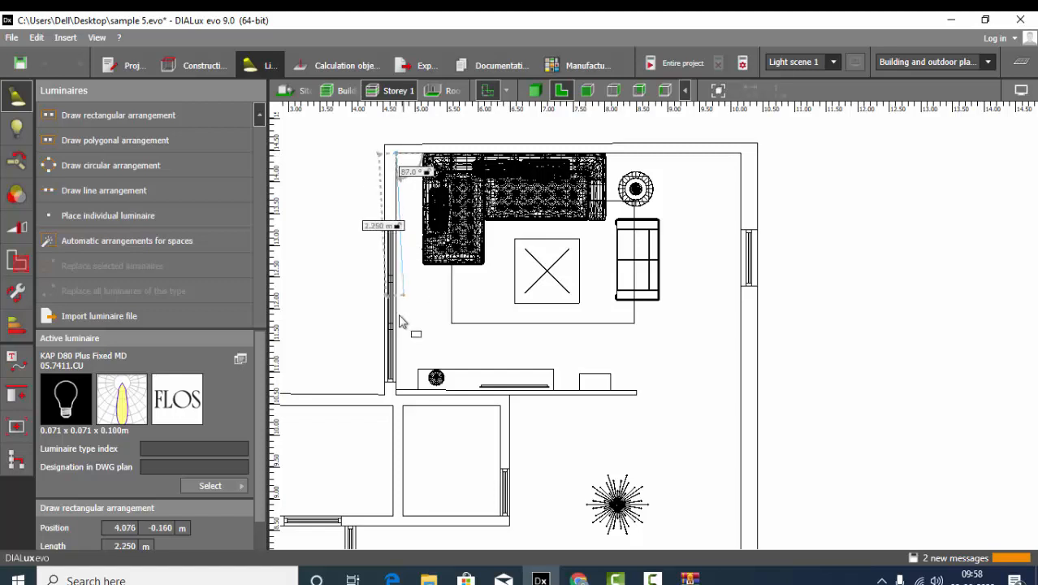
click(397, 395)
click(743, 424)
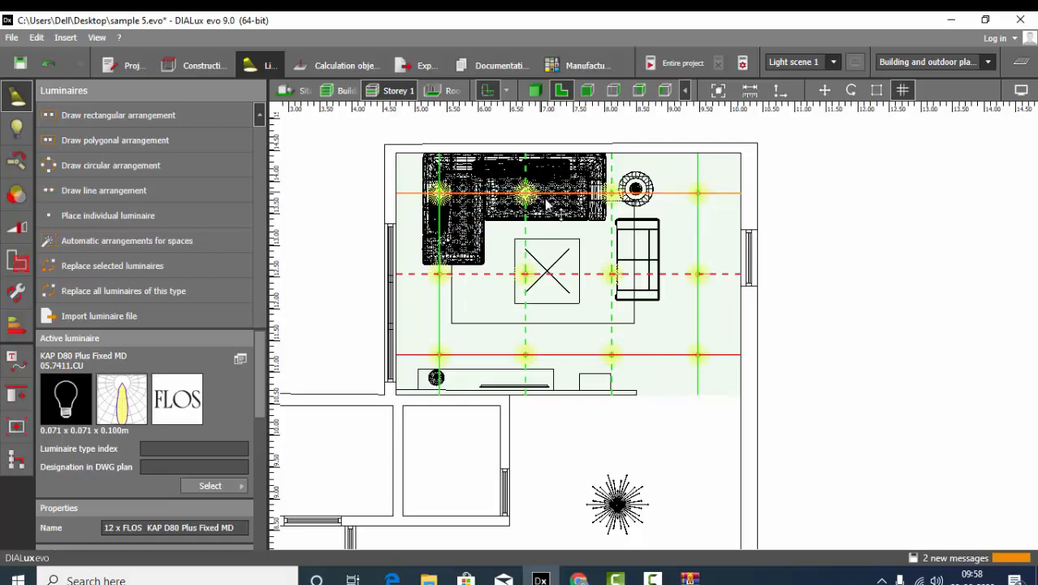
Step: Examine the placed luminaires up close around the sofa and coffee table, and check their spacing in the living room
scroll(536, 174, up, 2)
scroll(536, 175, up, 1)
scroll(512, 244, up, 1)
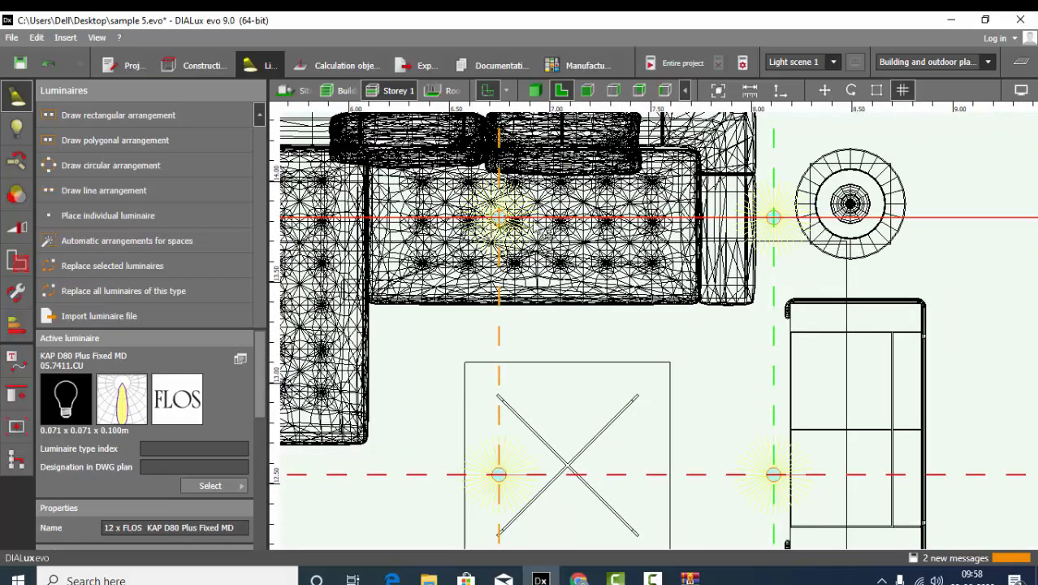
scroll(517, 392, up, 1)
scroll(519, 395, up, 3)
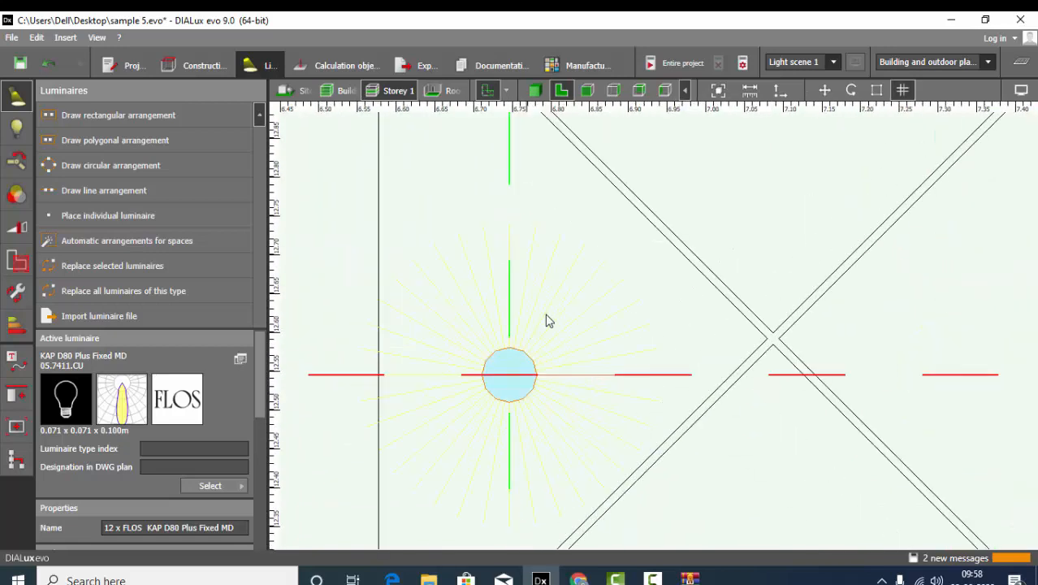
scroll(560, 349, down, 2)
scroll(605, 244, up, 2)
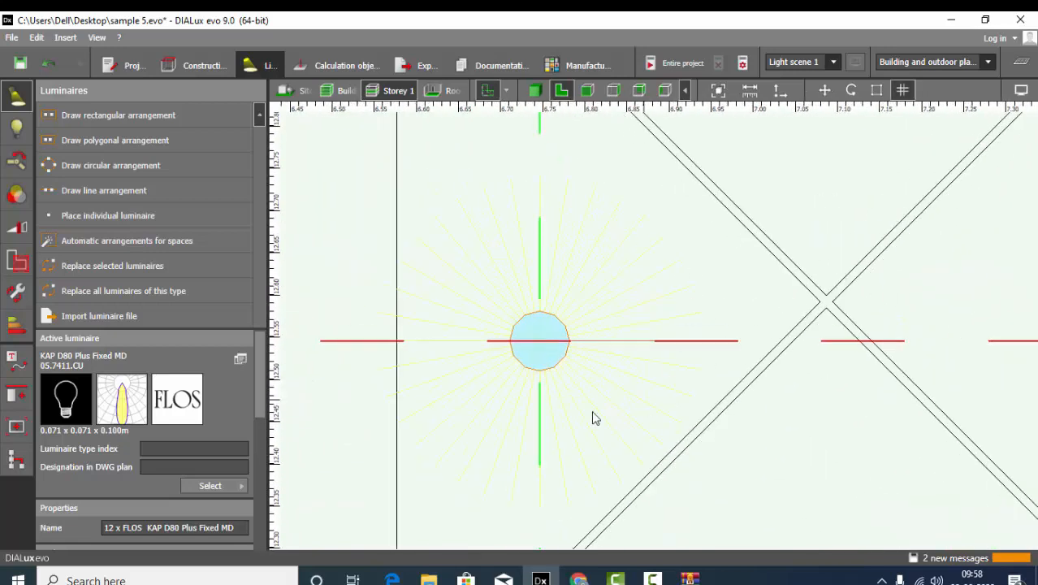
scroll(556, 260, down, 3)
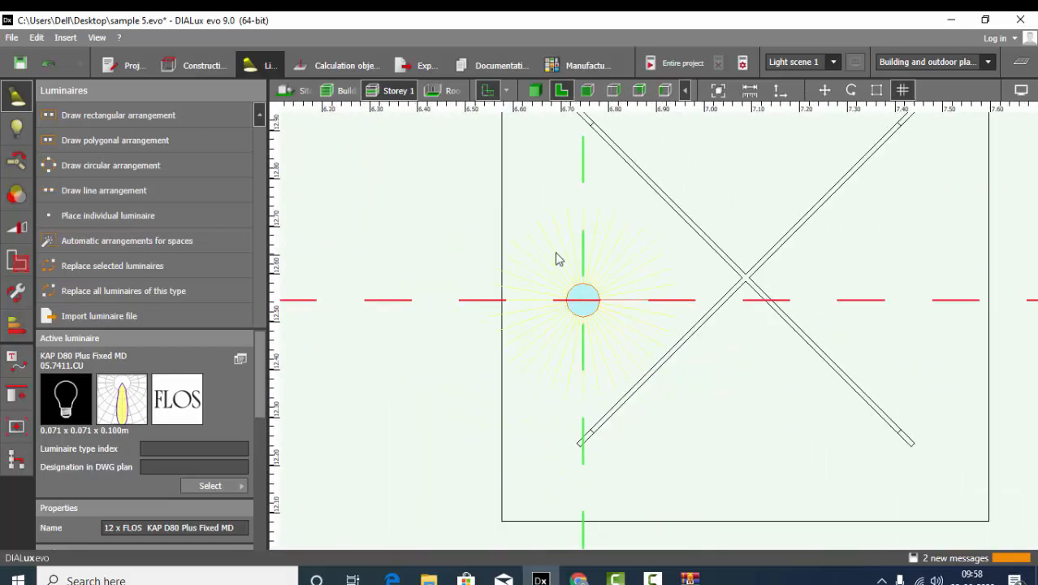
scroll(534, 313, down, 1)
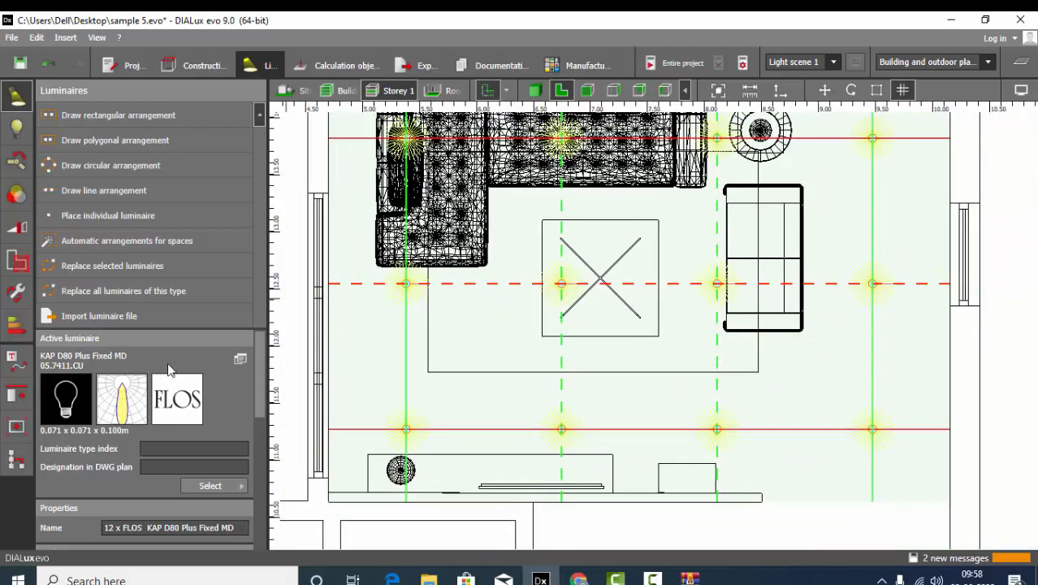
Step: Set the living room arrangement's number of luminaires in the X direction to 3
scroll(178, 401, down, 3)
scroll(161, 392, down, 1)
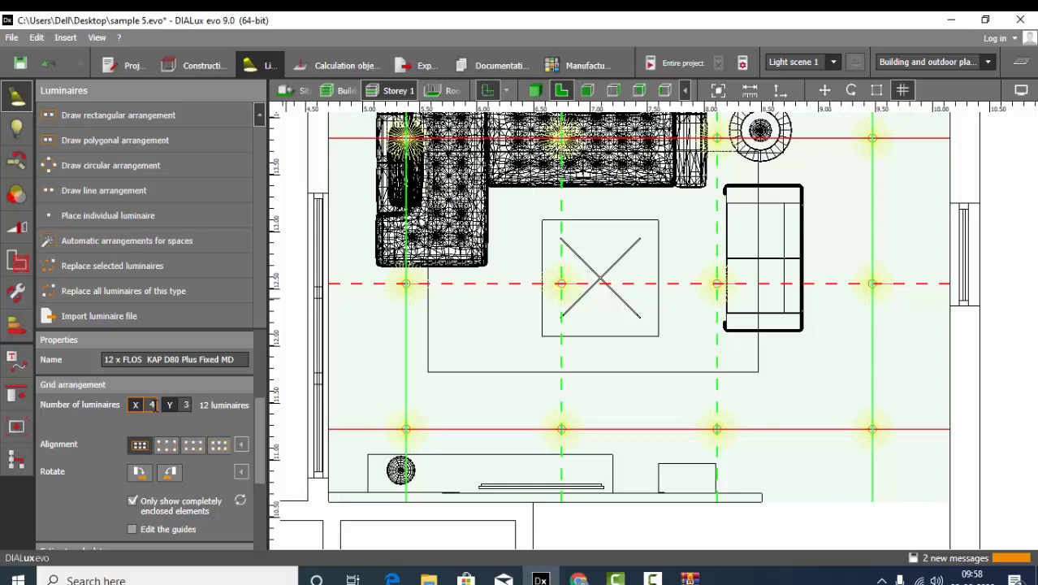
click(153, 404)
key(Return)
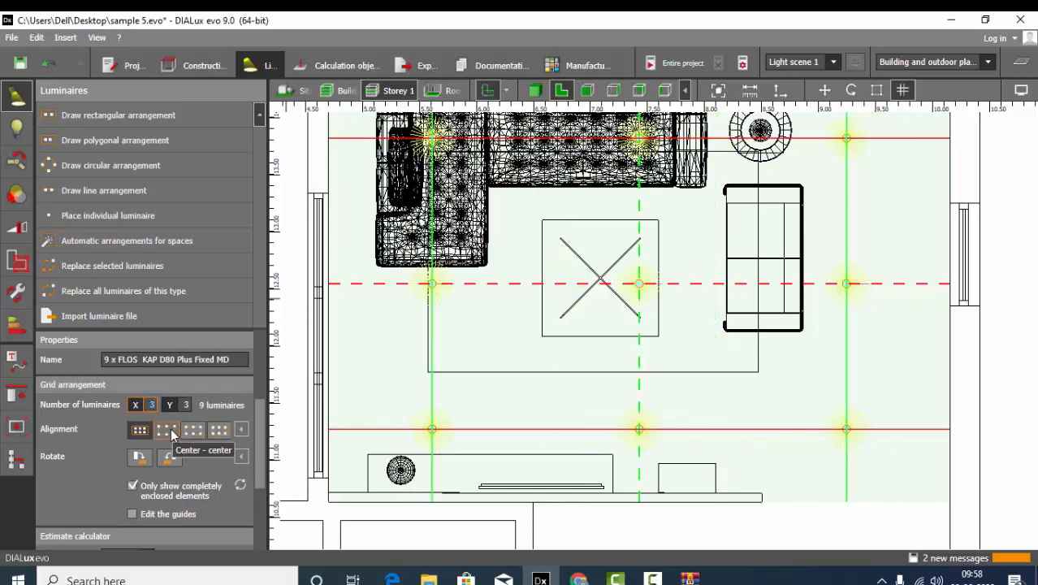
scroll(641, 345, down, 2)
scroll(649, 300, down, 1)
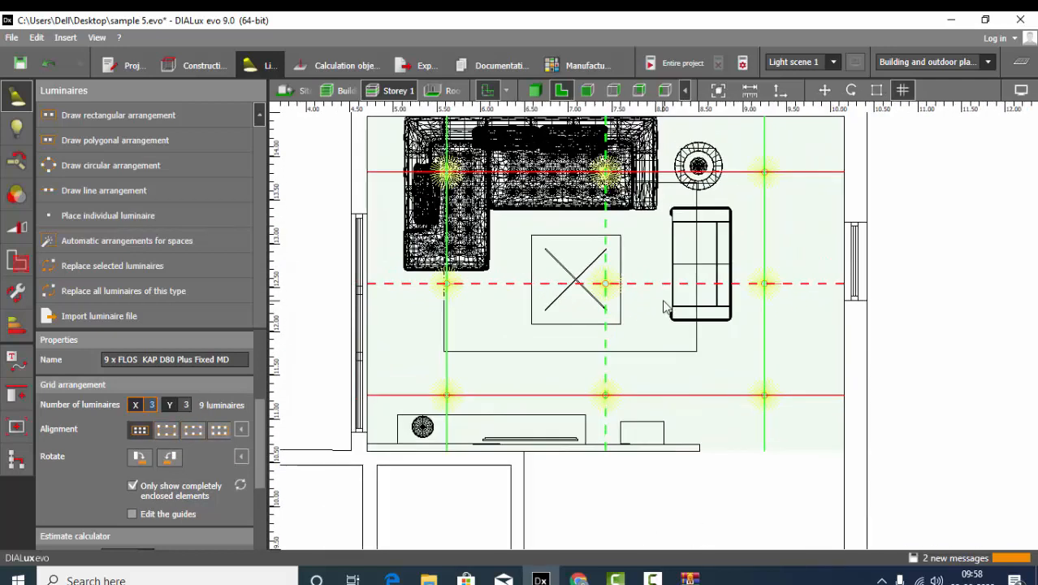
scroll(523, 391, up, 2)
scroll(690, 309, down, 1)
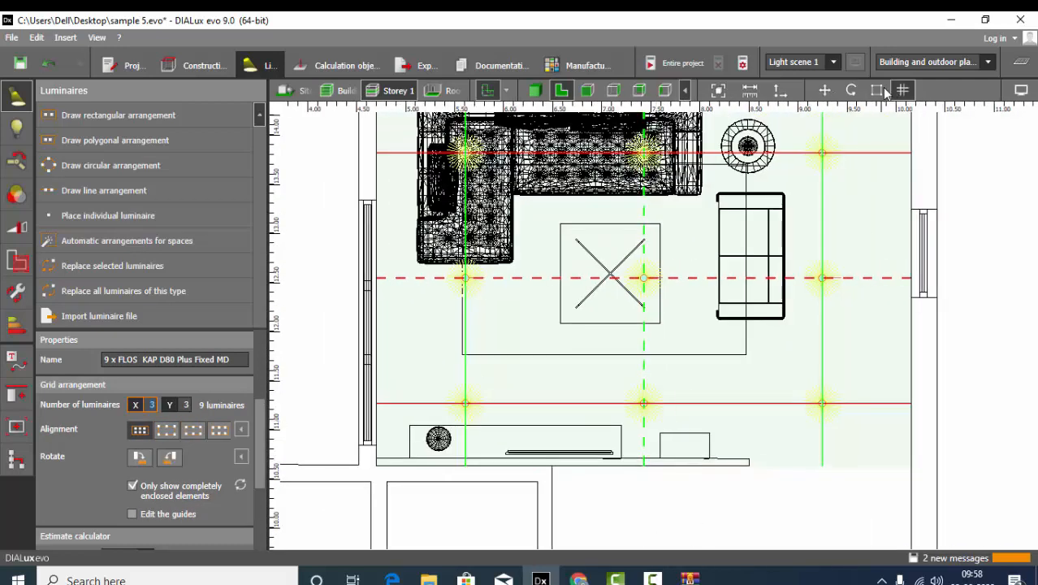
Step: Resize the luminaire arrangement by shifting its edge along the TV partition slightly inward, toward the seating area
click(876, 90)
drag(651, 466, 651, 425)
scroll(652, 434, down, 2)
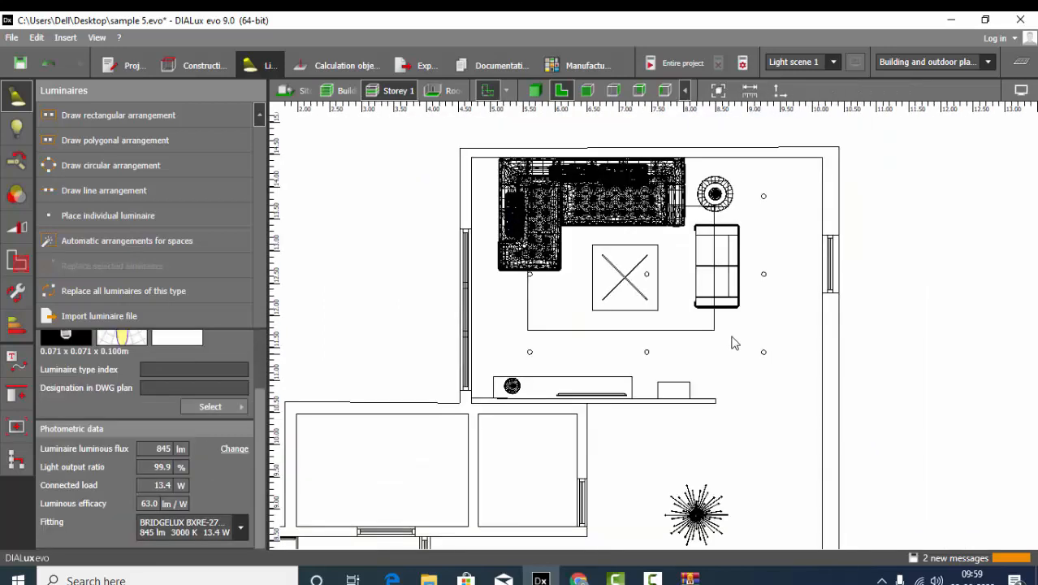
Step: Raise the living room luminaires about 0.10 m in the front view so their undersides sit flush with the ceiling
click(542, 94)
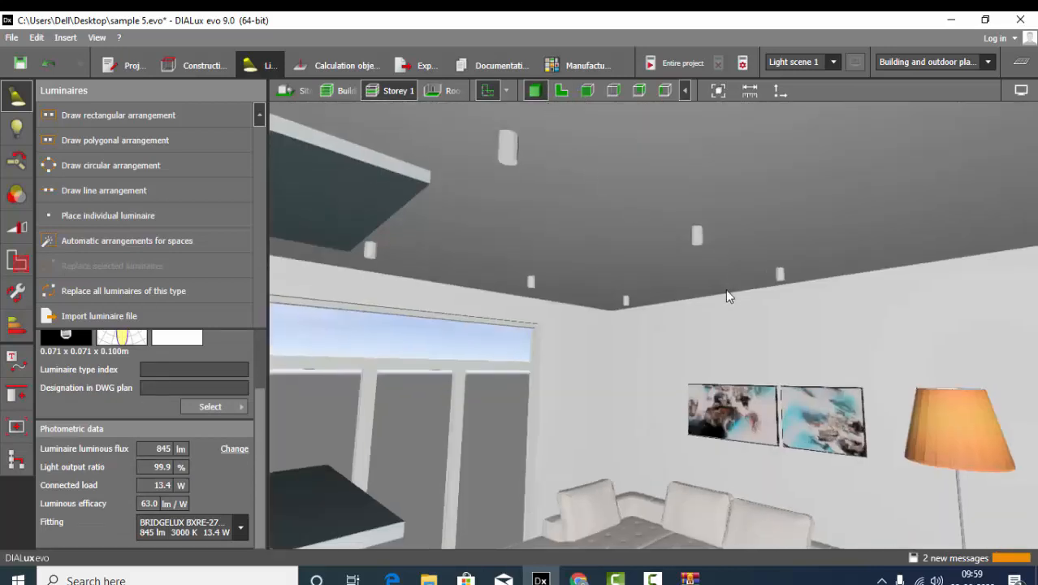
mouse_move(725, 289)
right_down()
mouse_move(673, 292)
mouse_move(680, 283)
mouse_move(640, 166)
right_up()
right_drag(811, 332, 653, 220)
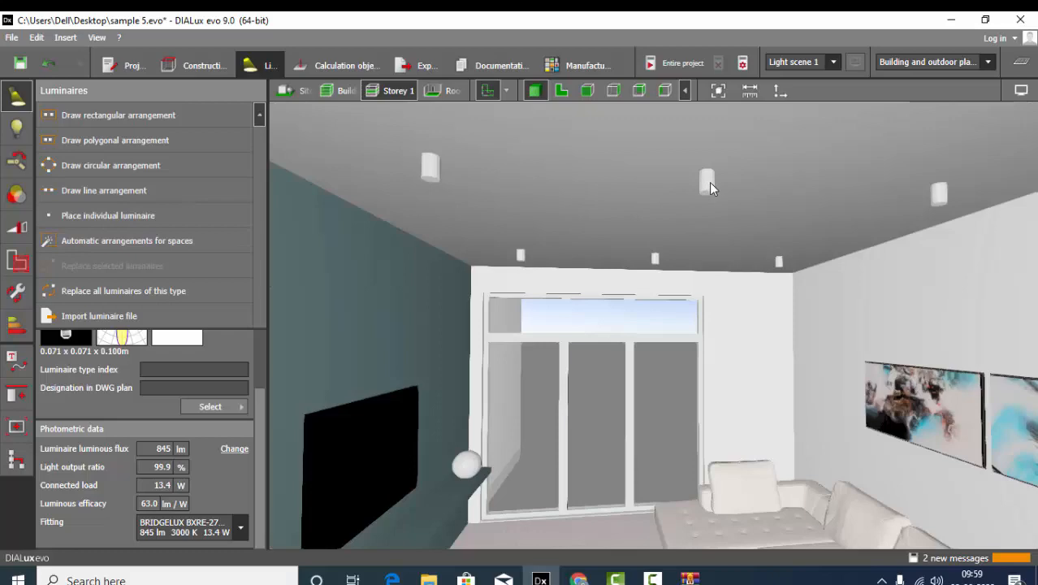
click(654, 259)
click(587, 90)
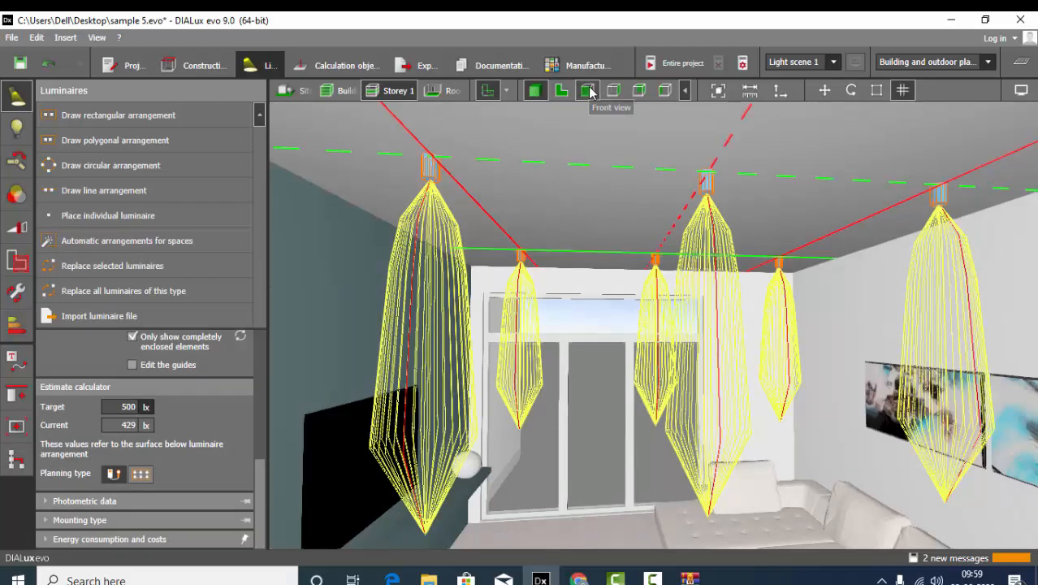
click(824, 90)
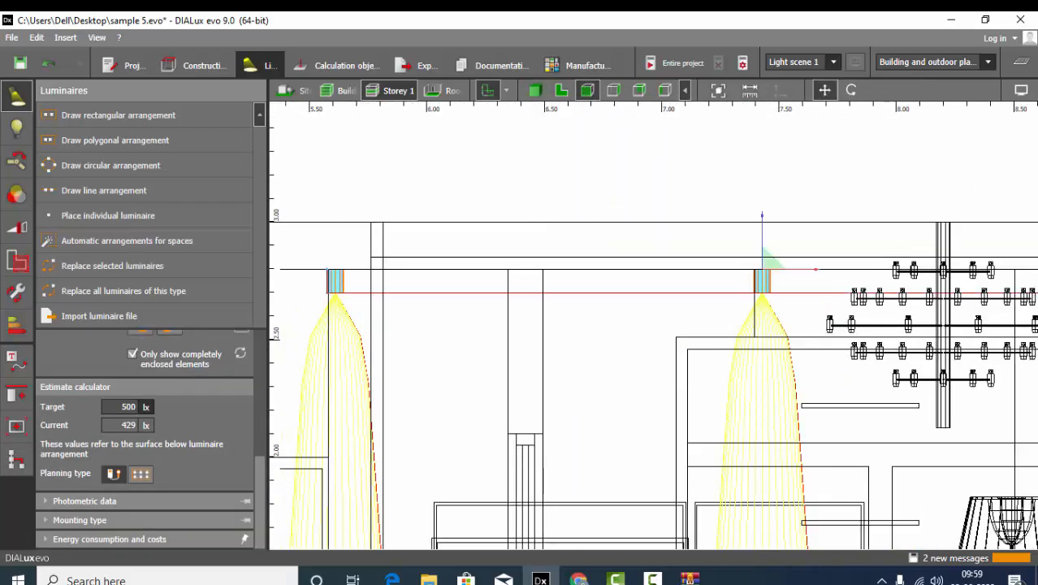
scroll(841, 283, up, 6)
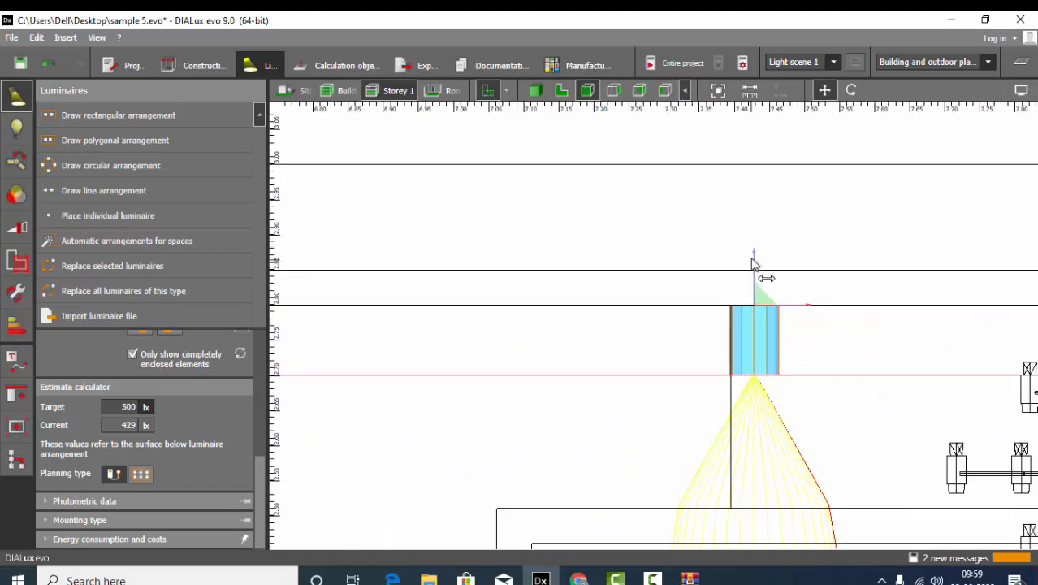
drag(755, 272, 766, 200)
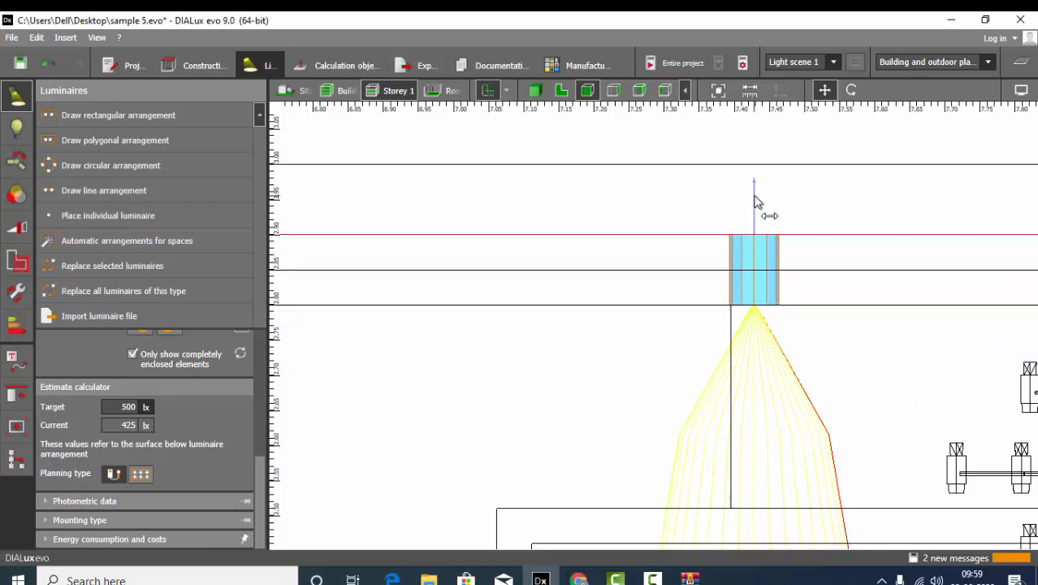
scroll(680, 199, down, 1)
scroll(680, 200, down, 3)
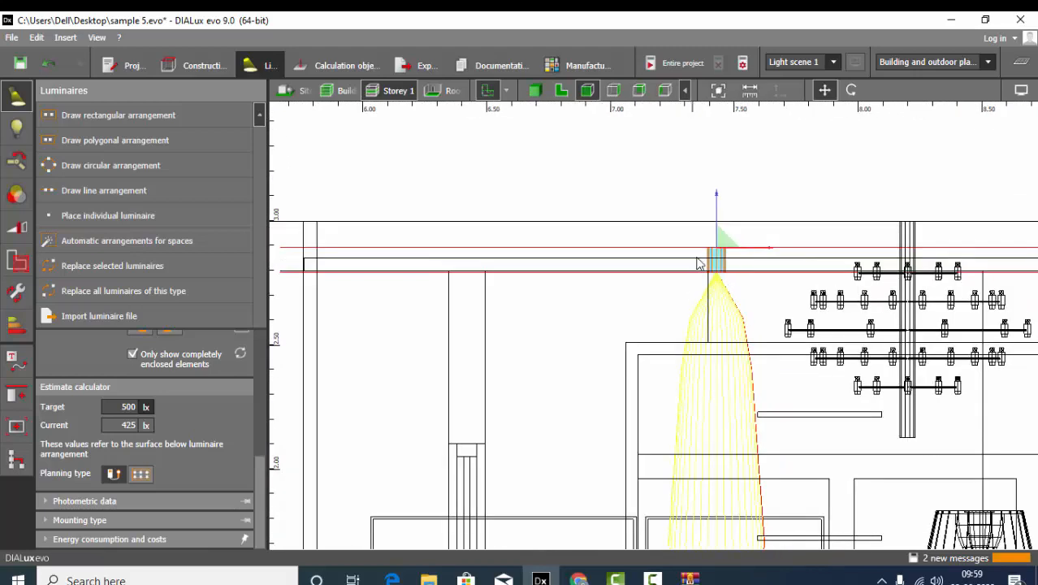
click(579, 132)
Step: Display the living room in 3D and examine how the recessed downlights sit in the ceiling
click(534, 91)
right_drag(592, 169, 533, 194)
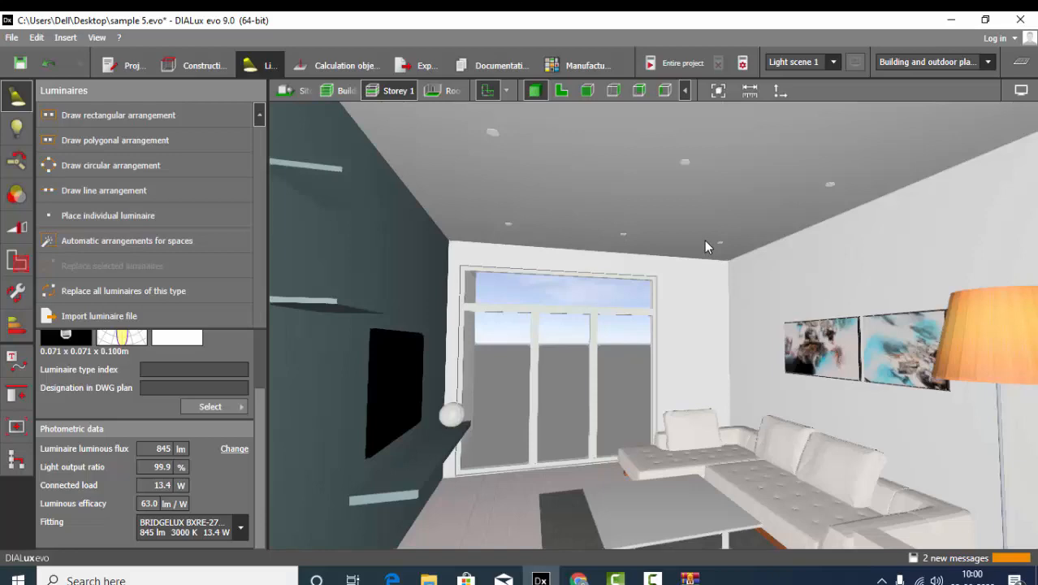
right_drag(704, 240, 782, 231)
scroll(783, 235, down, 3)
scroll(739, 244, up, 3)
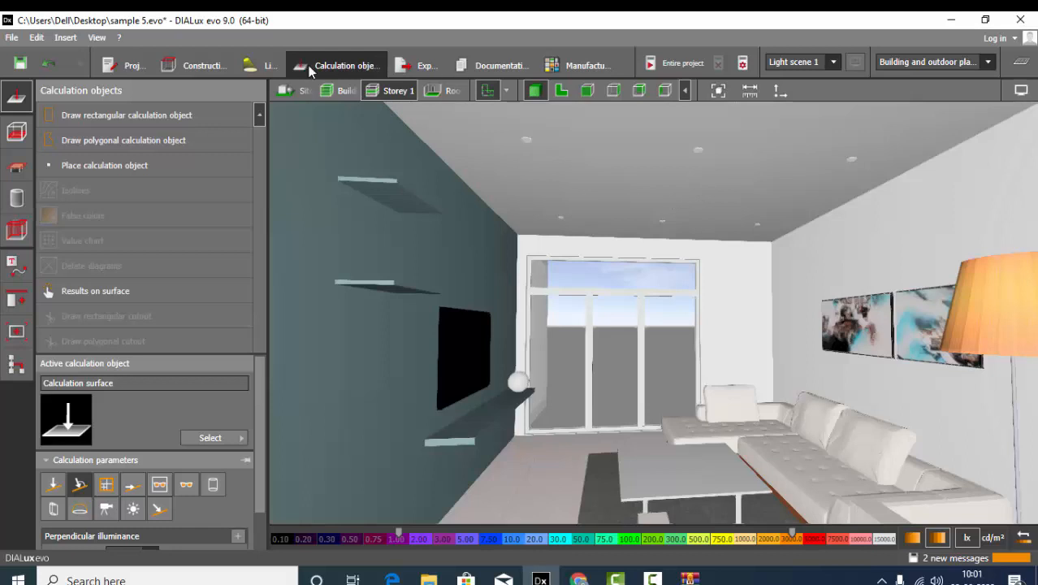
Step: Calculate the entire project, decline saving it, and hide the results overview
click(667, 63)
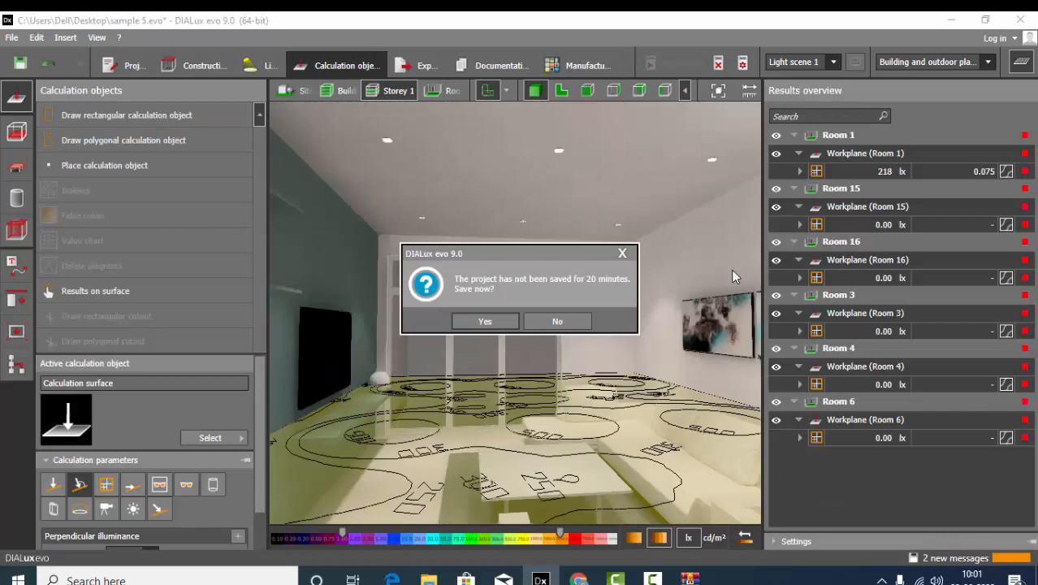
click(568, 323)
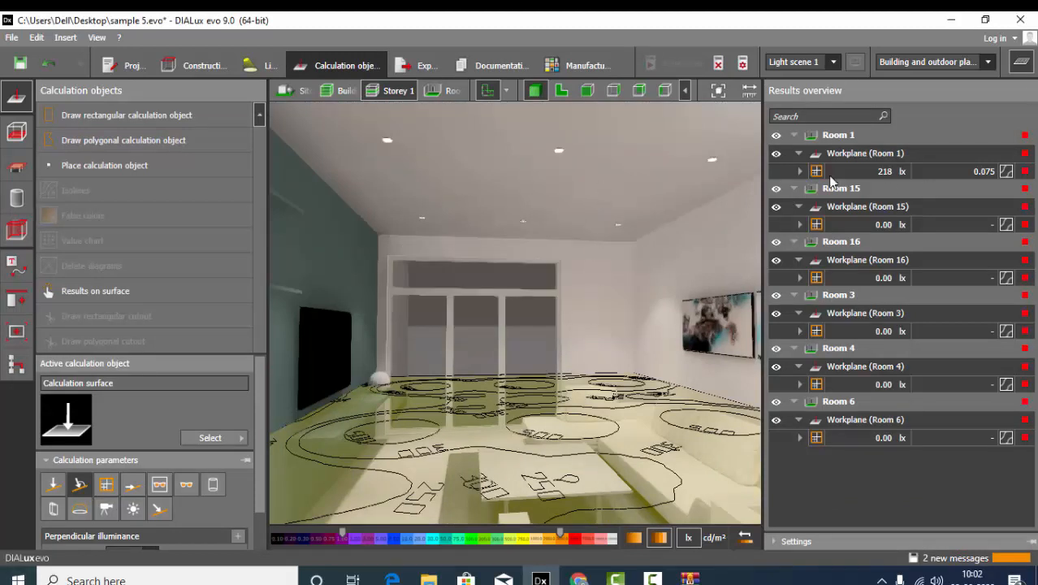
click(1021, 63)
Step: Examine the calculated lighting on the living room's walls, sofa and floor, from inside the room and from above
scroll(733, 324, up, 2)
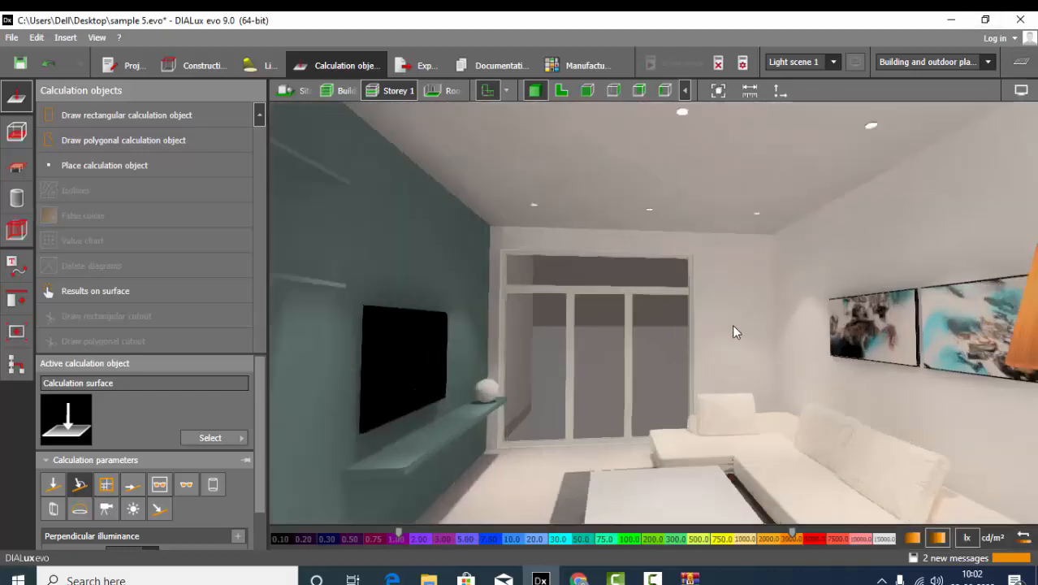
mouse_move(733, 325)
right_down()
mouse_move(773, 339)
mouse_move(720, 307)
mouse_move(782, 341)
mouse_move(701, 324)
mouse_move(789, 351)
mouse_move(782, 335)
mouse_move(786, 386)
mouse_move(955, 372)
mouse_move(870, 357)
mouse_move(621, 354)
mouse_move(899, 288)
mouse_move(896, 308)
mouse_move(405, 353)
mouse_move(828, 336)
right_up()
right_drag(601, 242, 655, 265)
right_drag(698, 327, 702, 270)
scroll(764, 347, up, 5)
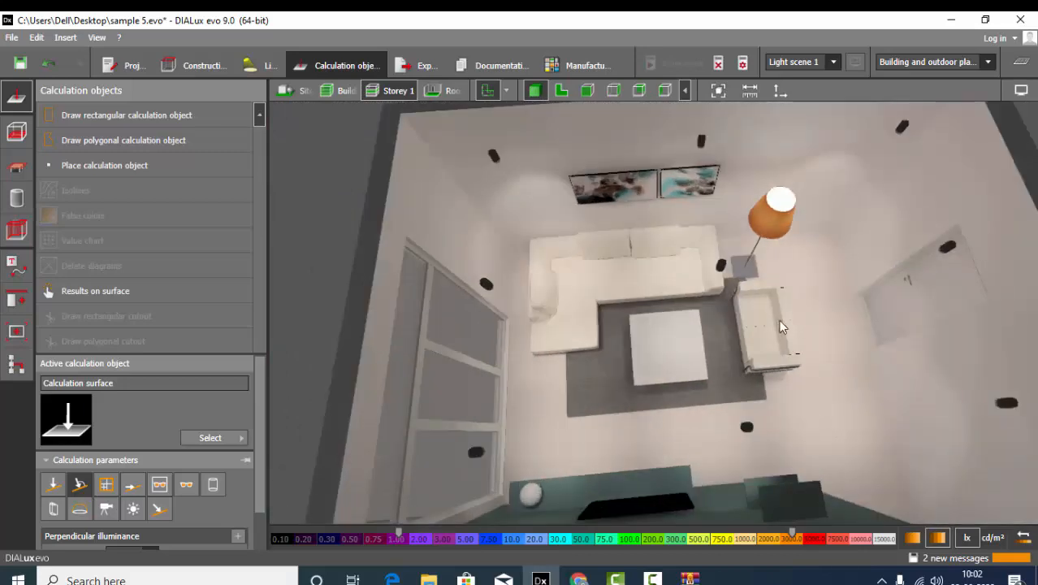
scroll(768, 359, up, 2)
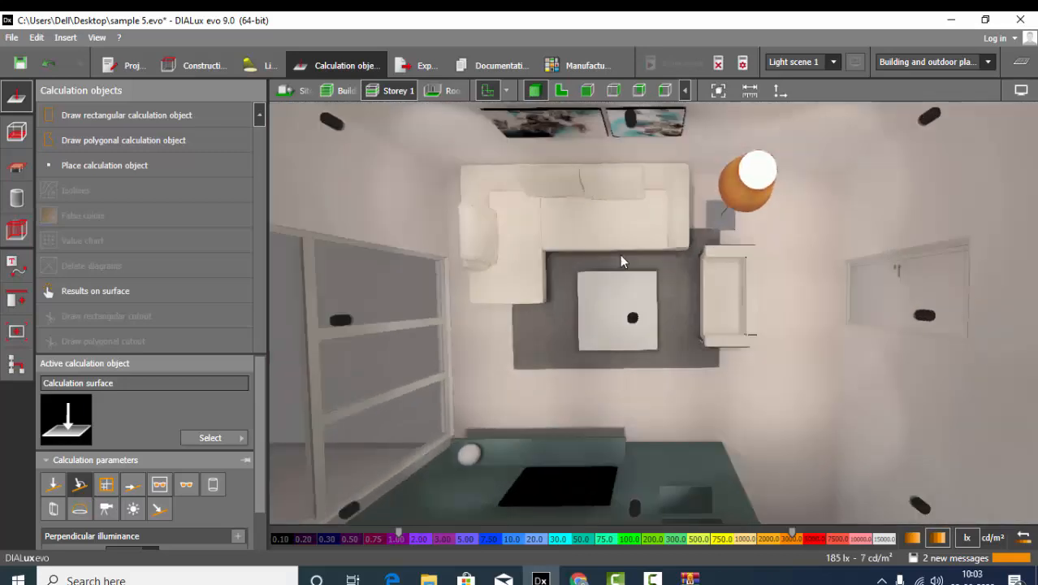